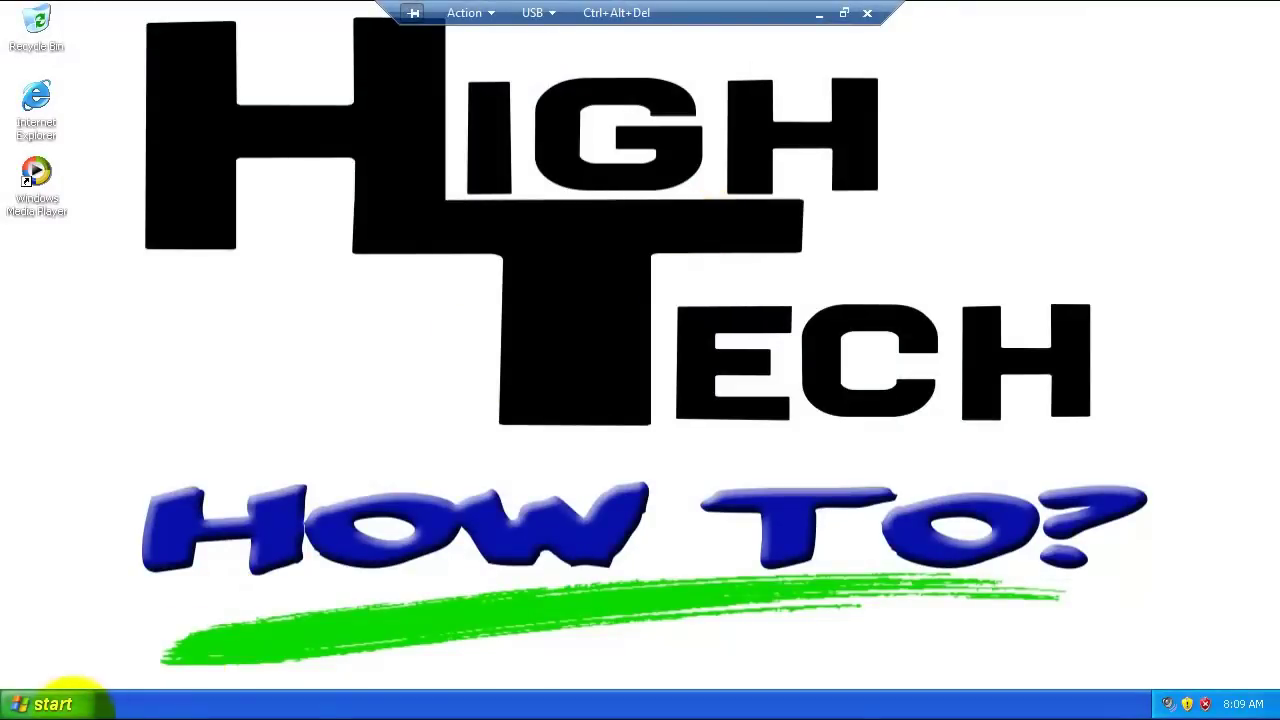
Step: Open Computer Management from My Computer and expand Local Users and Groups
left_click(45, 708)
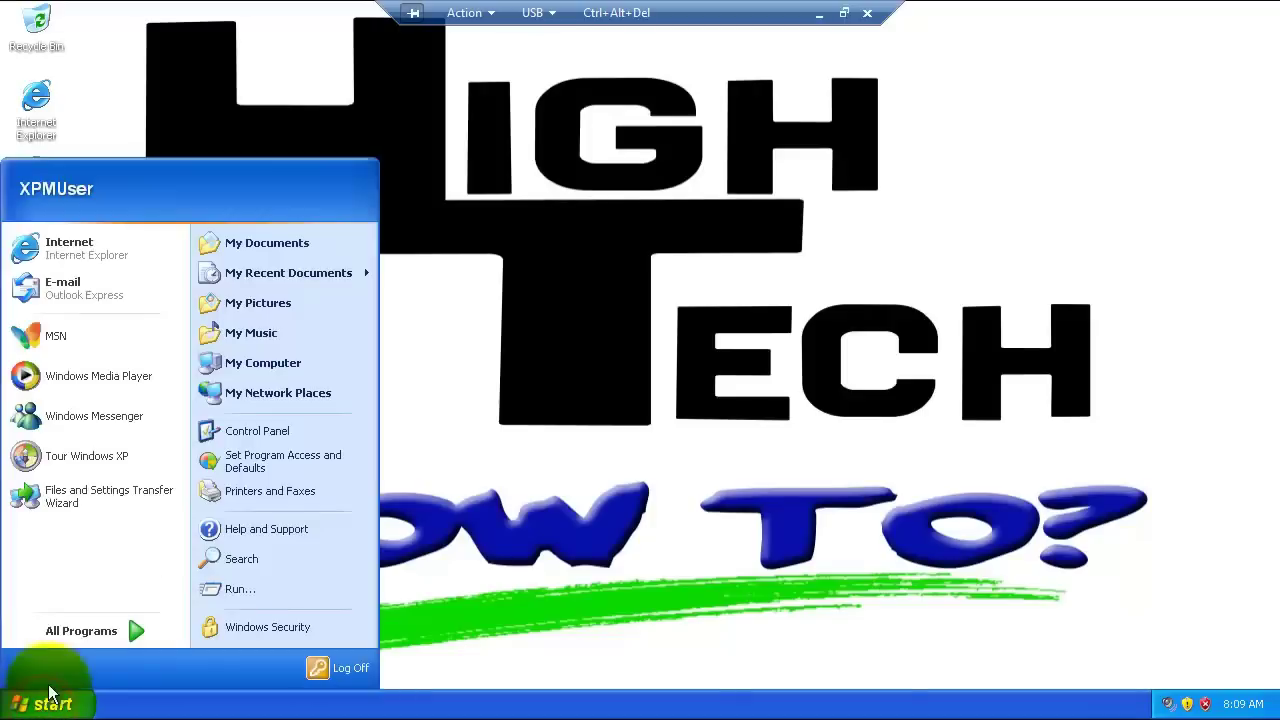
right_click(253, 363)
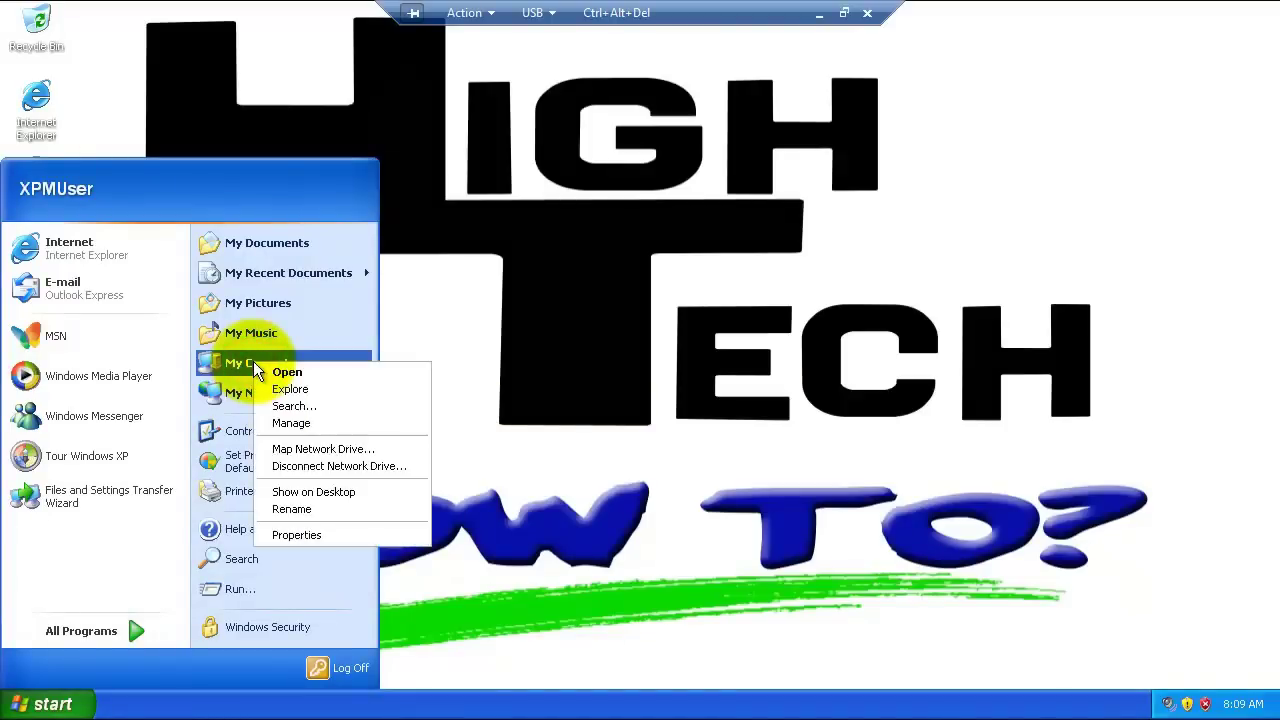
left_click(296, 426)
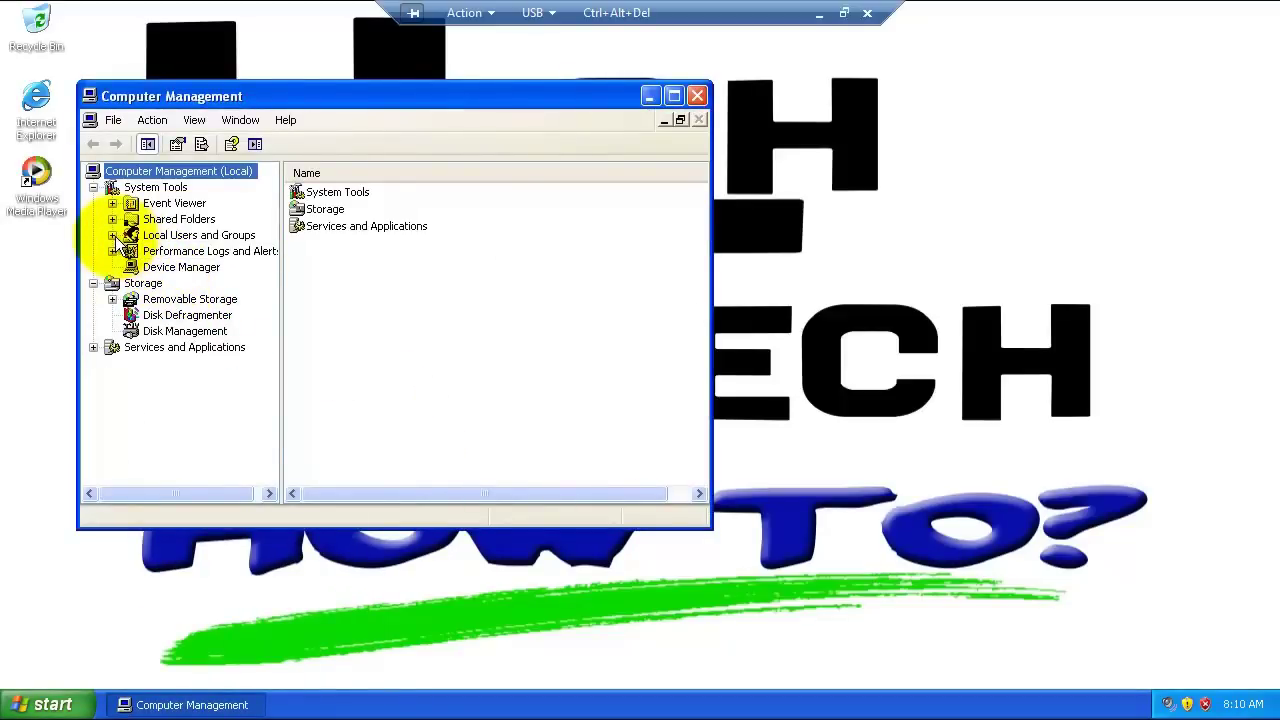
left_click(112, 235)
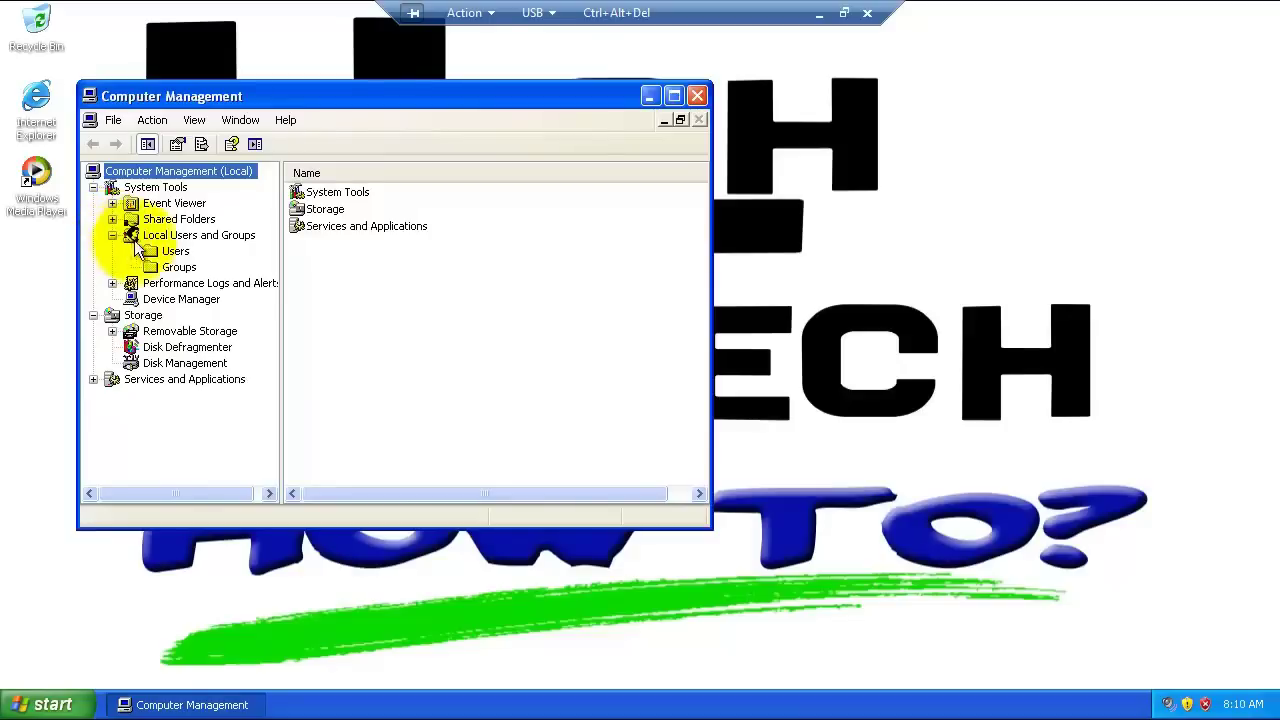
Step: Create local user bizhub with a password the user cannot change and that never expires
right_click(157, 254)
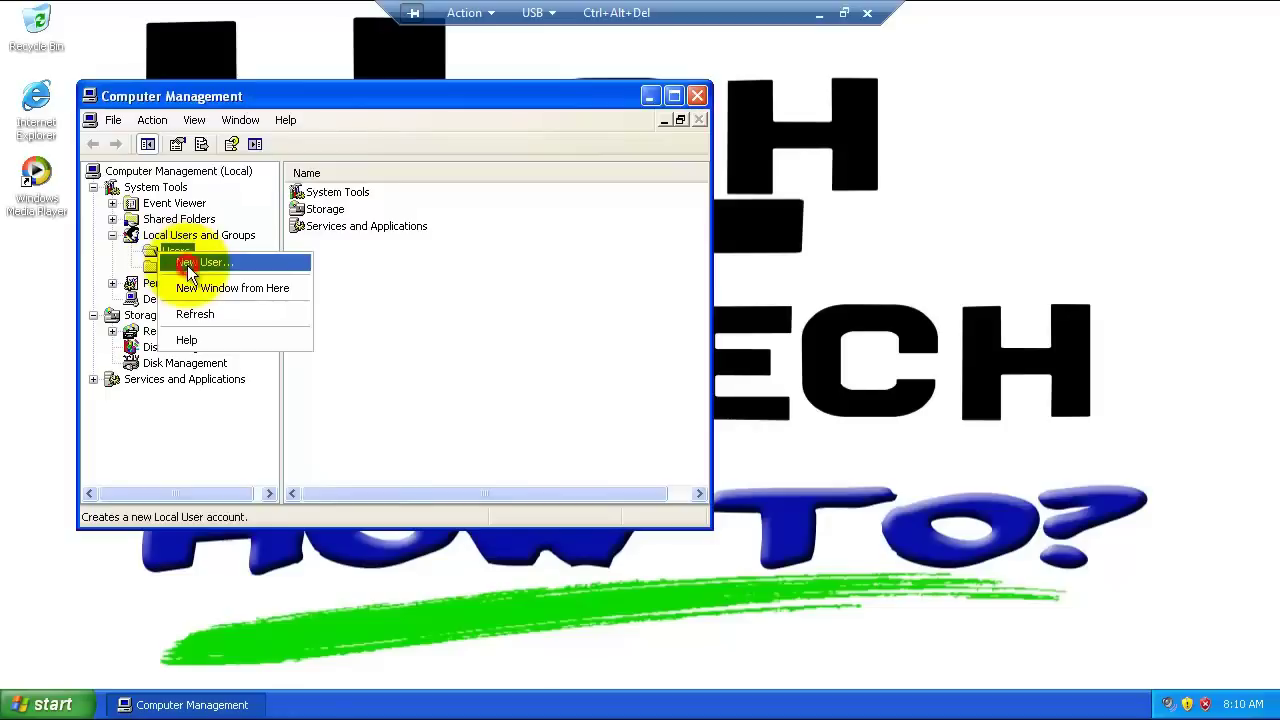
left_click(190, 263)
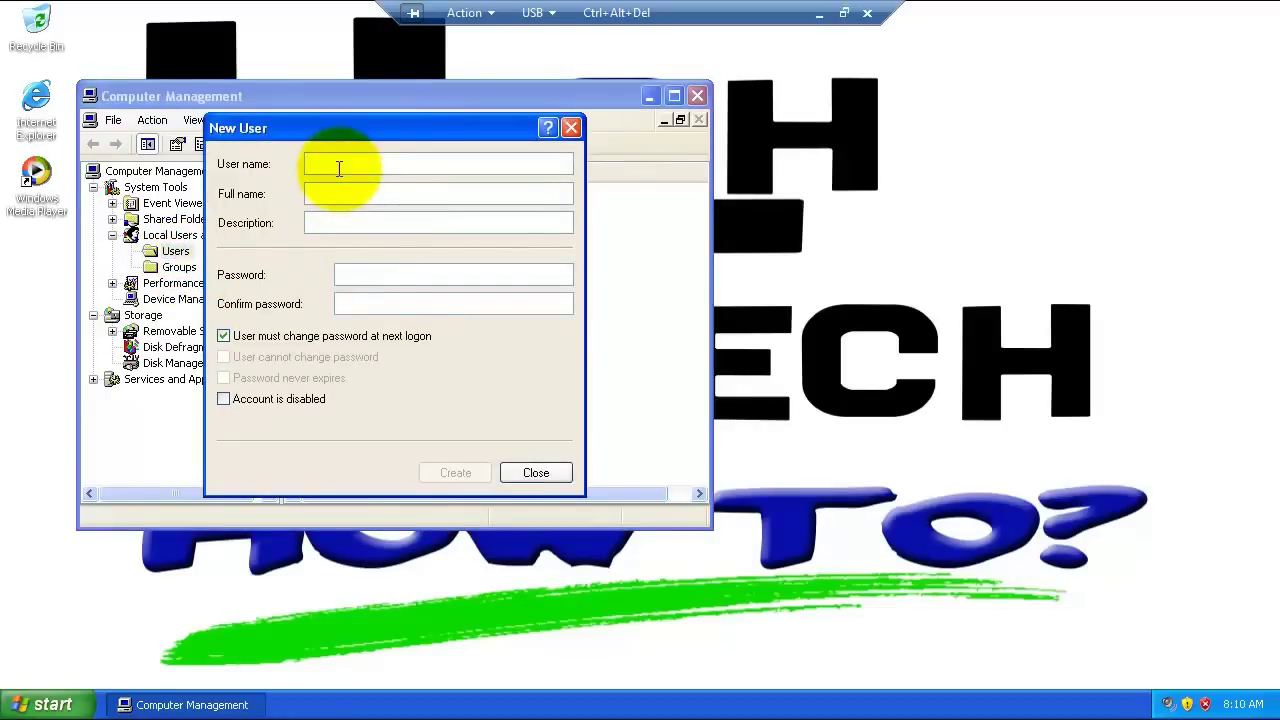
type("bizhub")
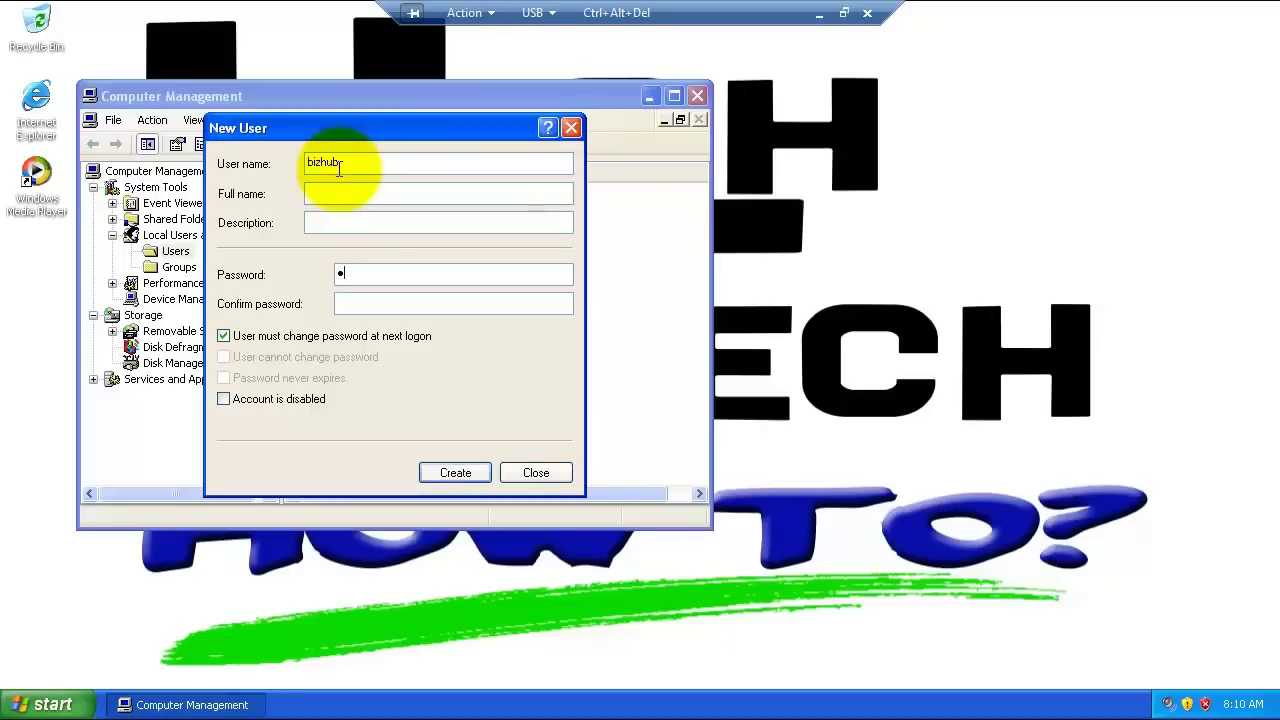
type("12345678901234567890")
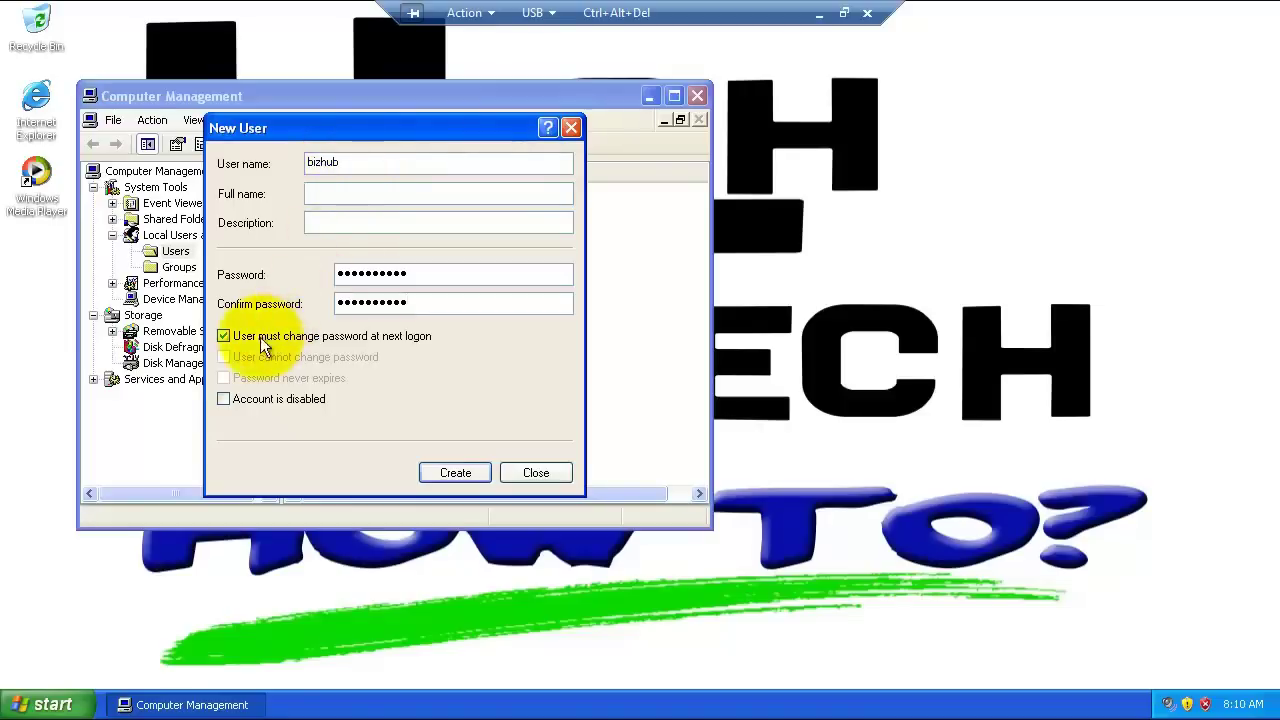
left_click(224, 337)
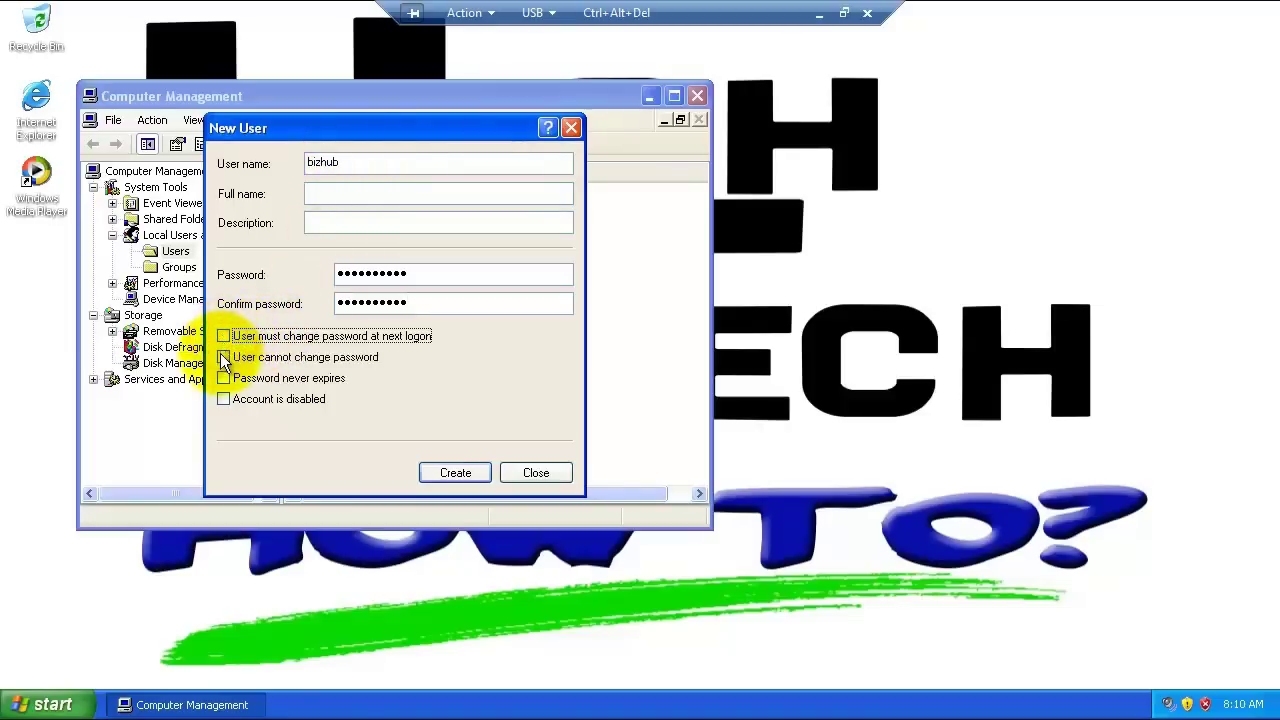
left_click(224, 358)
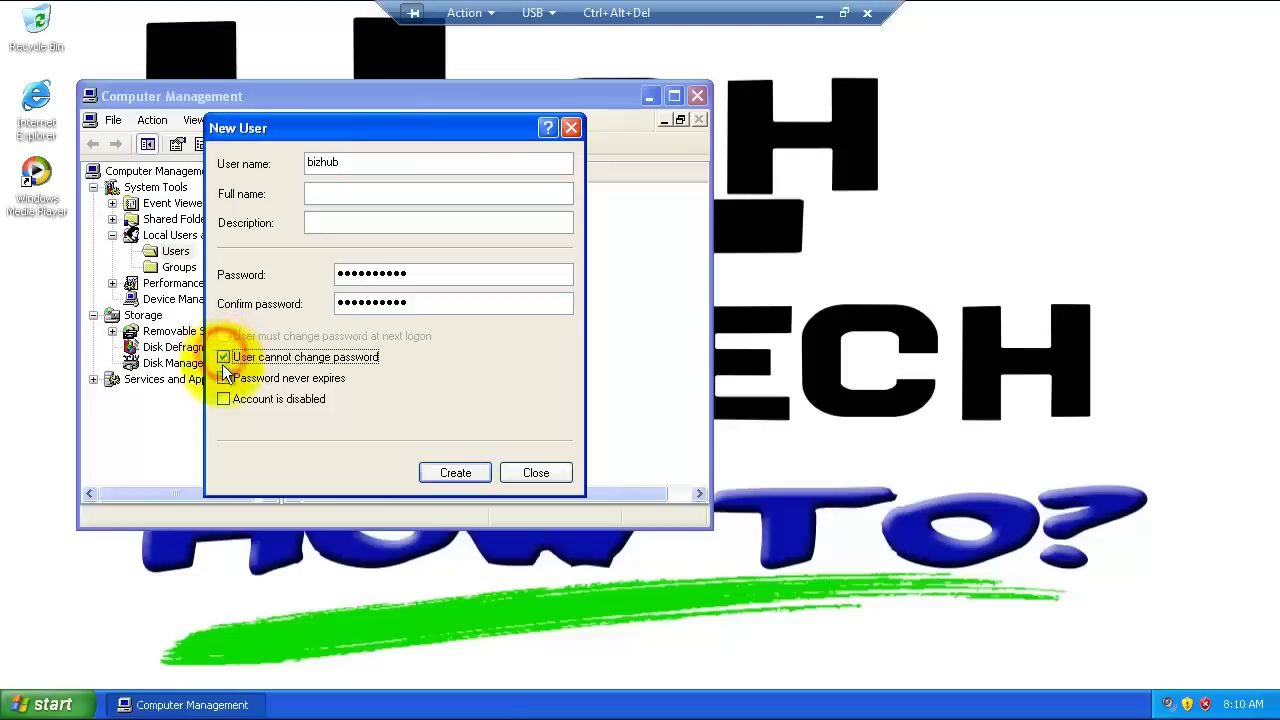
left_click(224, 379)
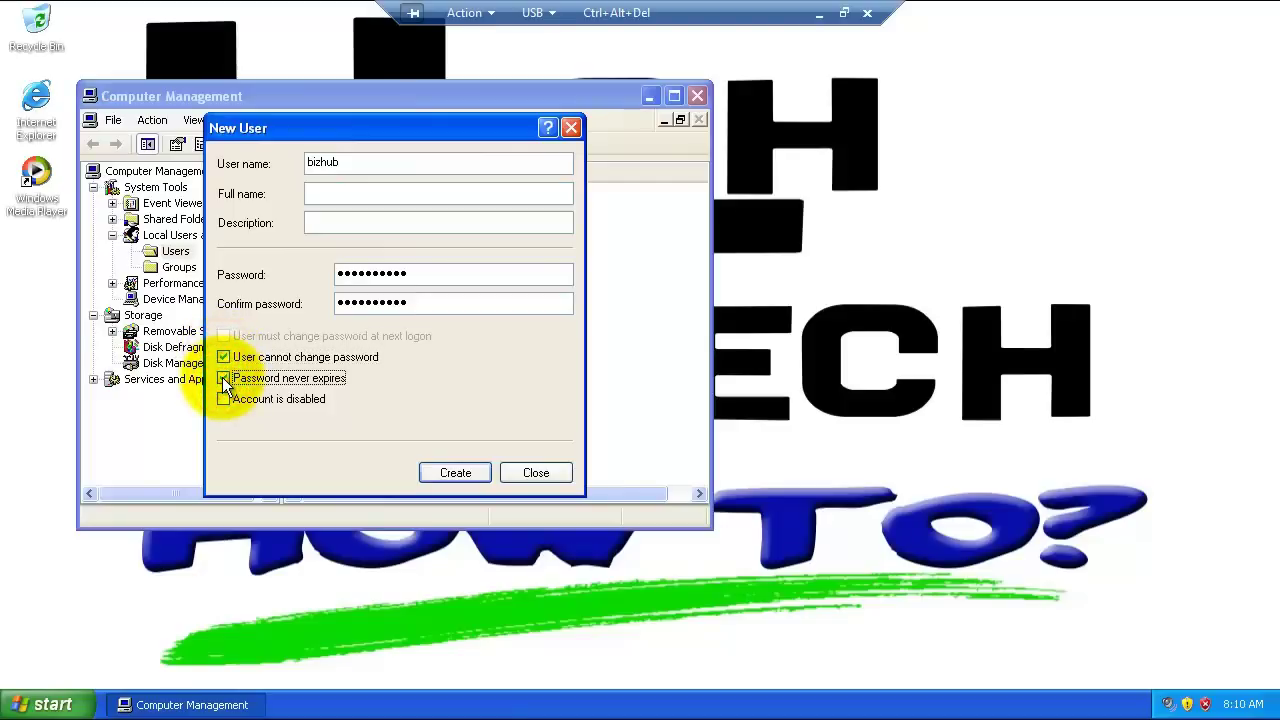
left_click(446, 470)
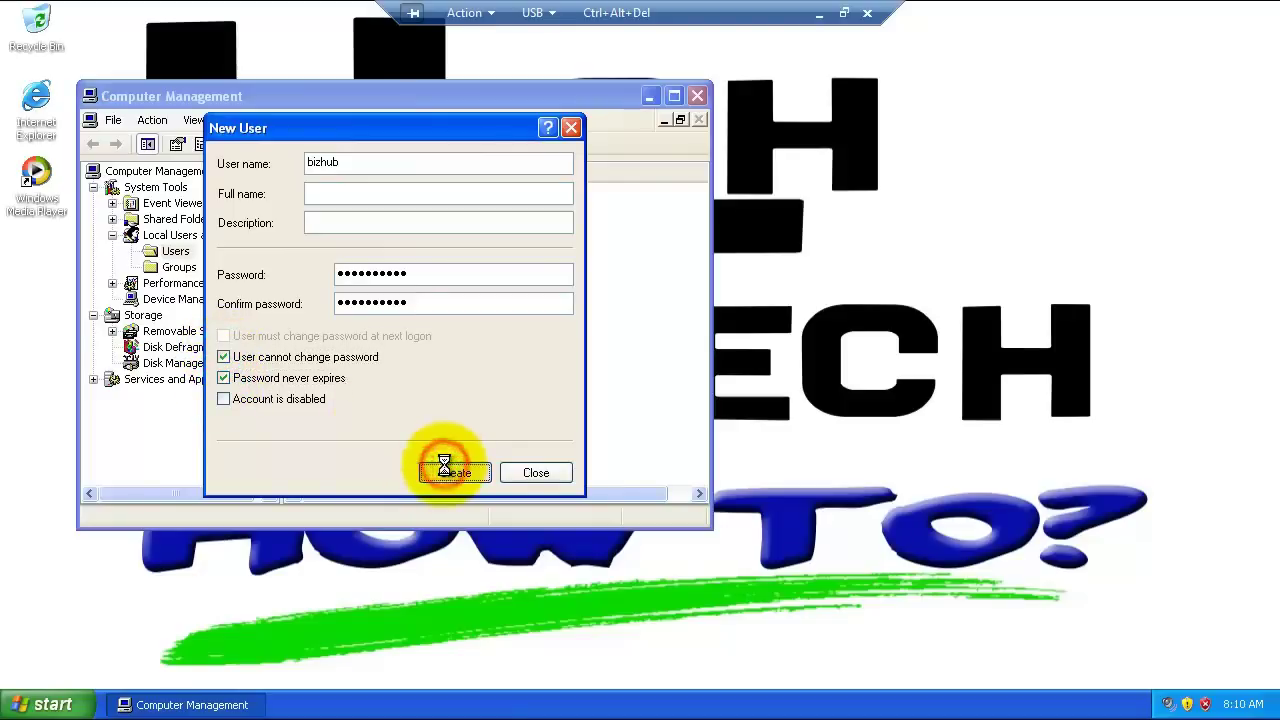
Step: Remove bizhub from the Users group, then close Computer Management
key("Escape")
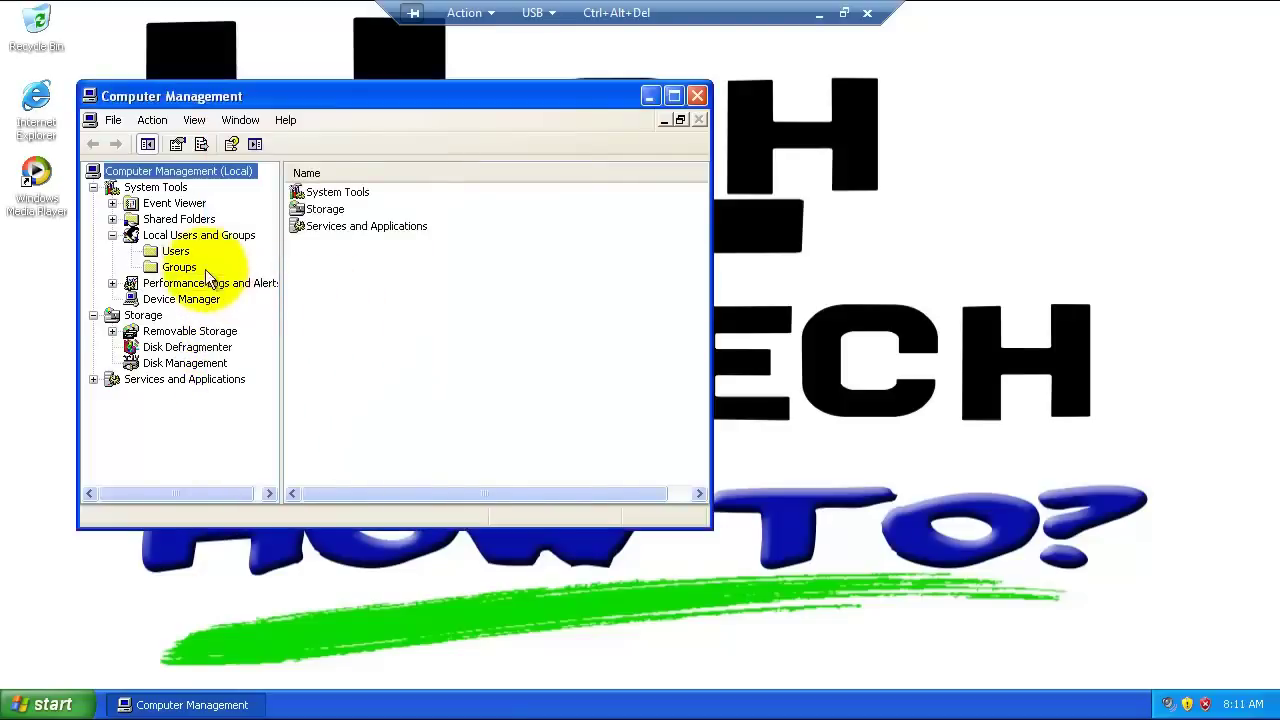
left_click(178, 251)
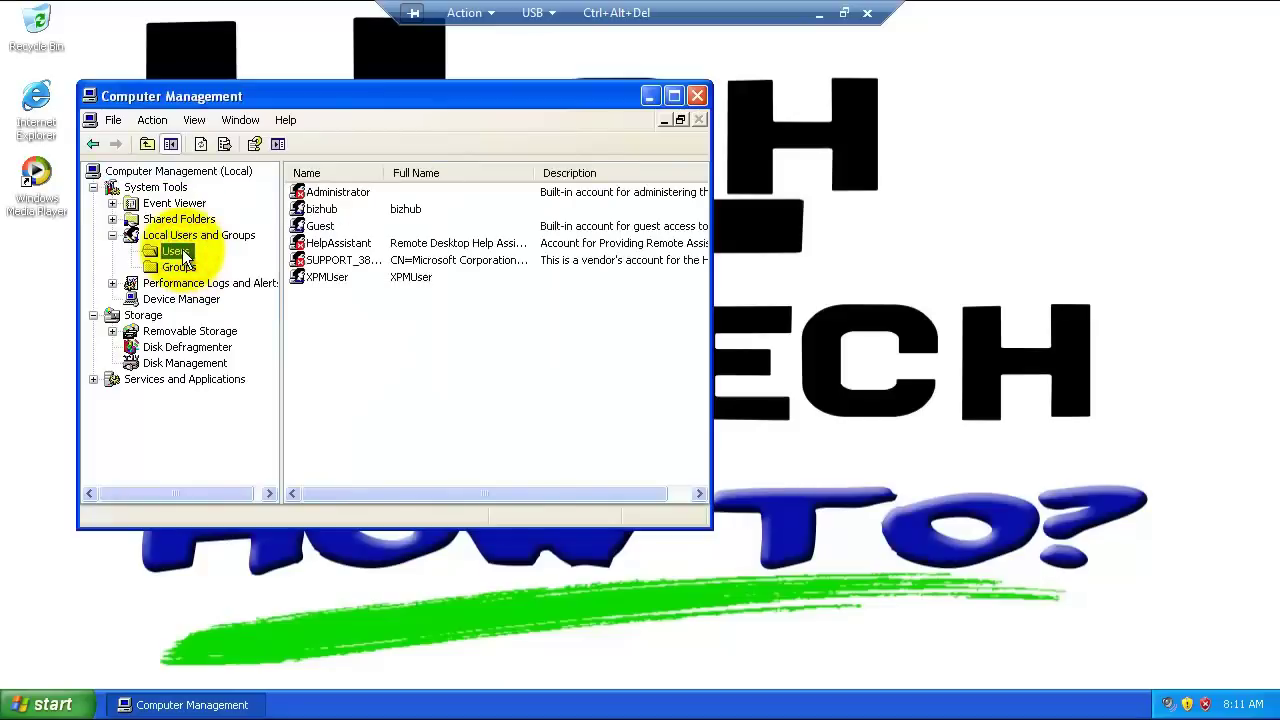
right_click(327, 211)
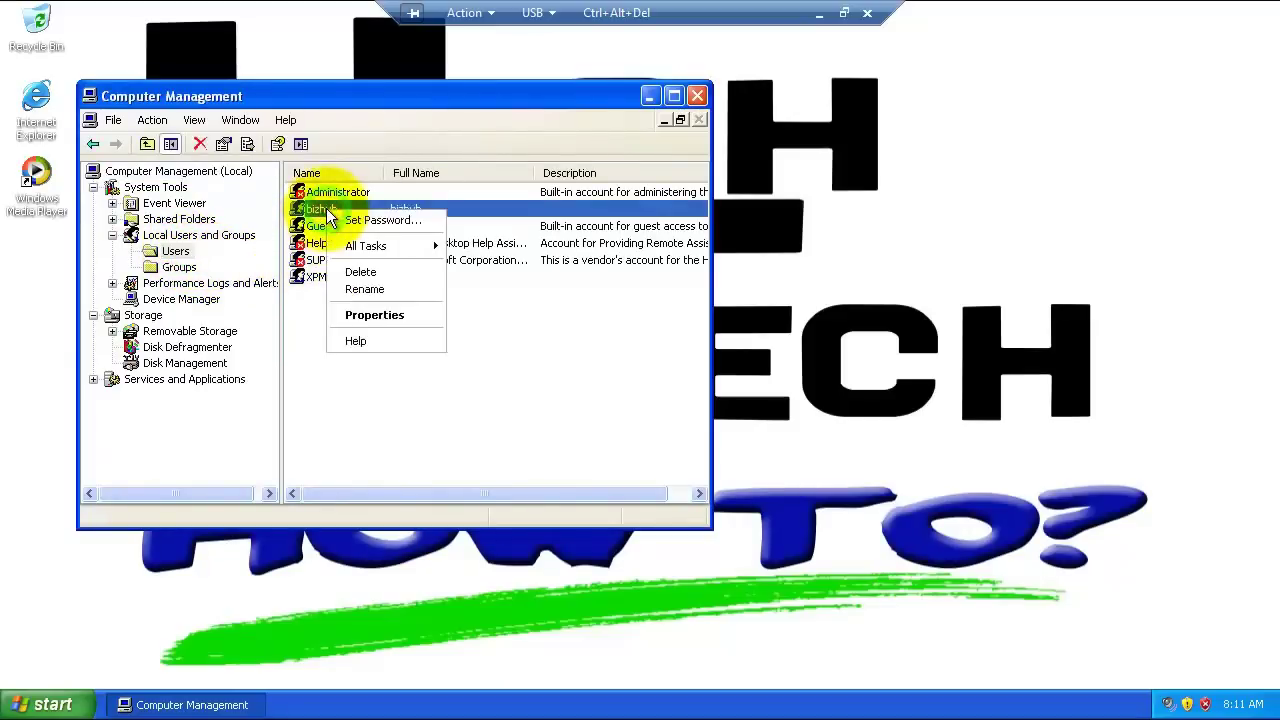
left_click(362, 316)
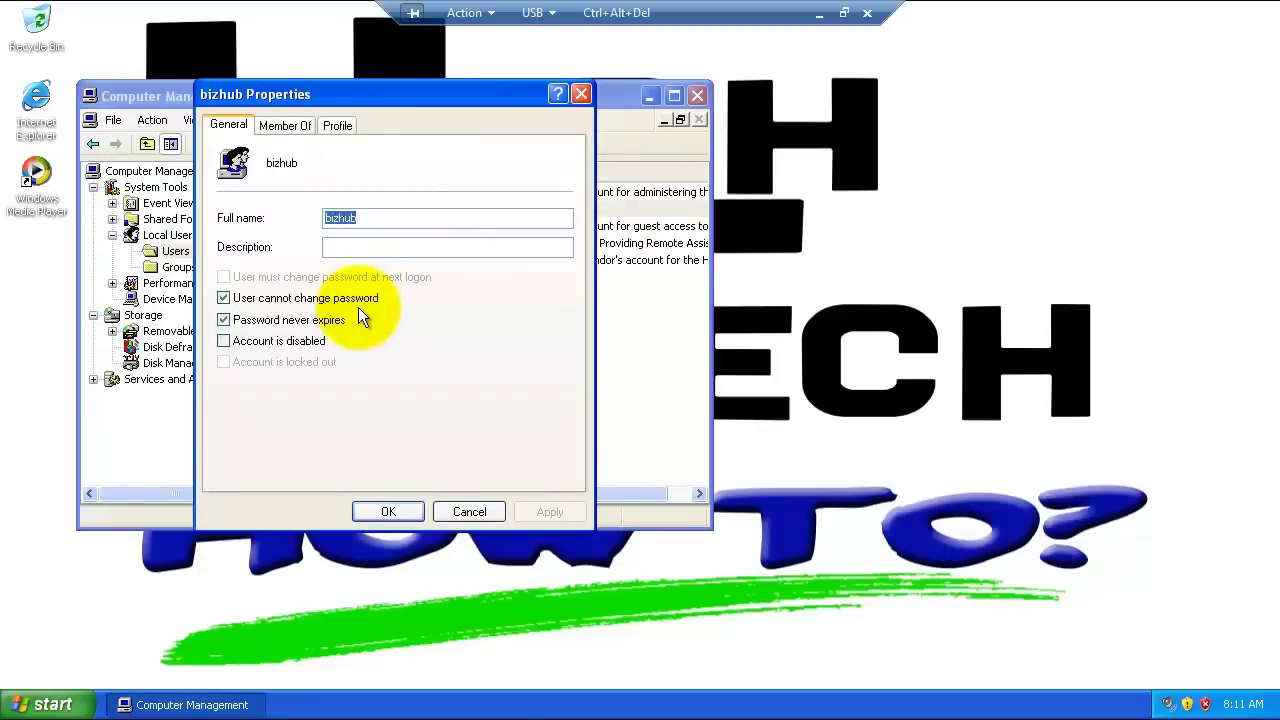
left_click(297, 126)
left_click(257, 175)
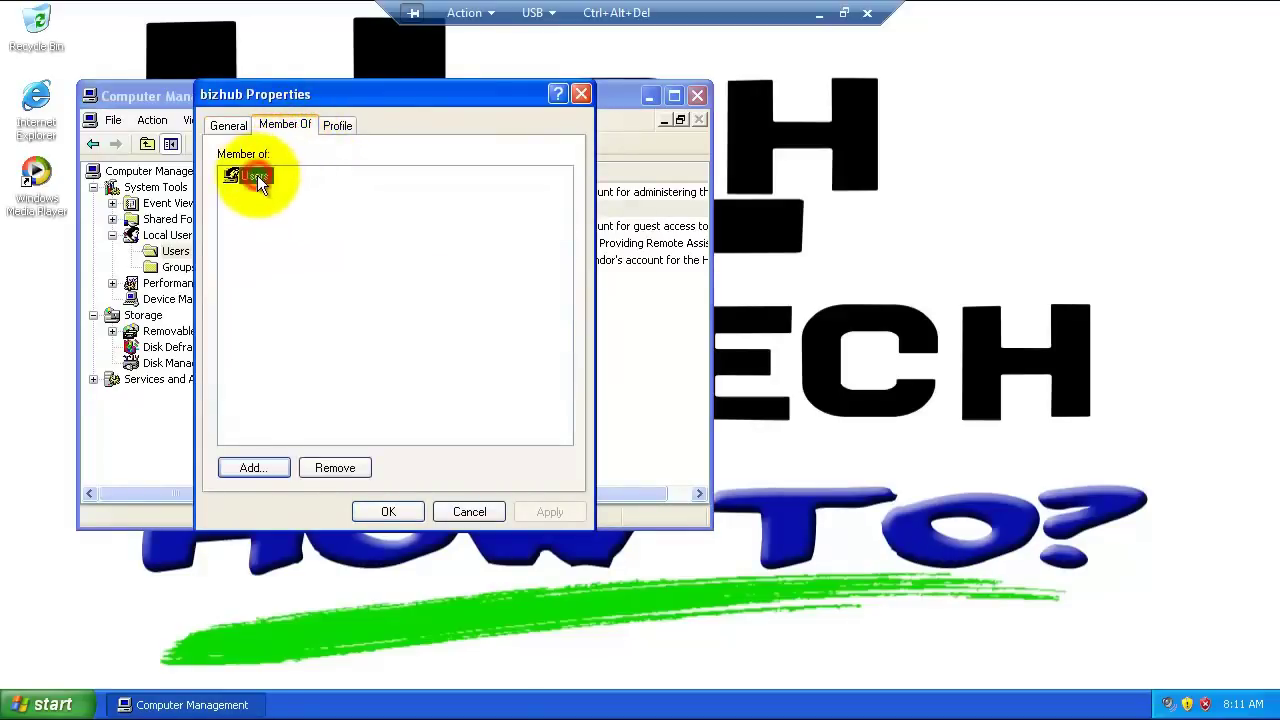
left_click(332, 467)
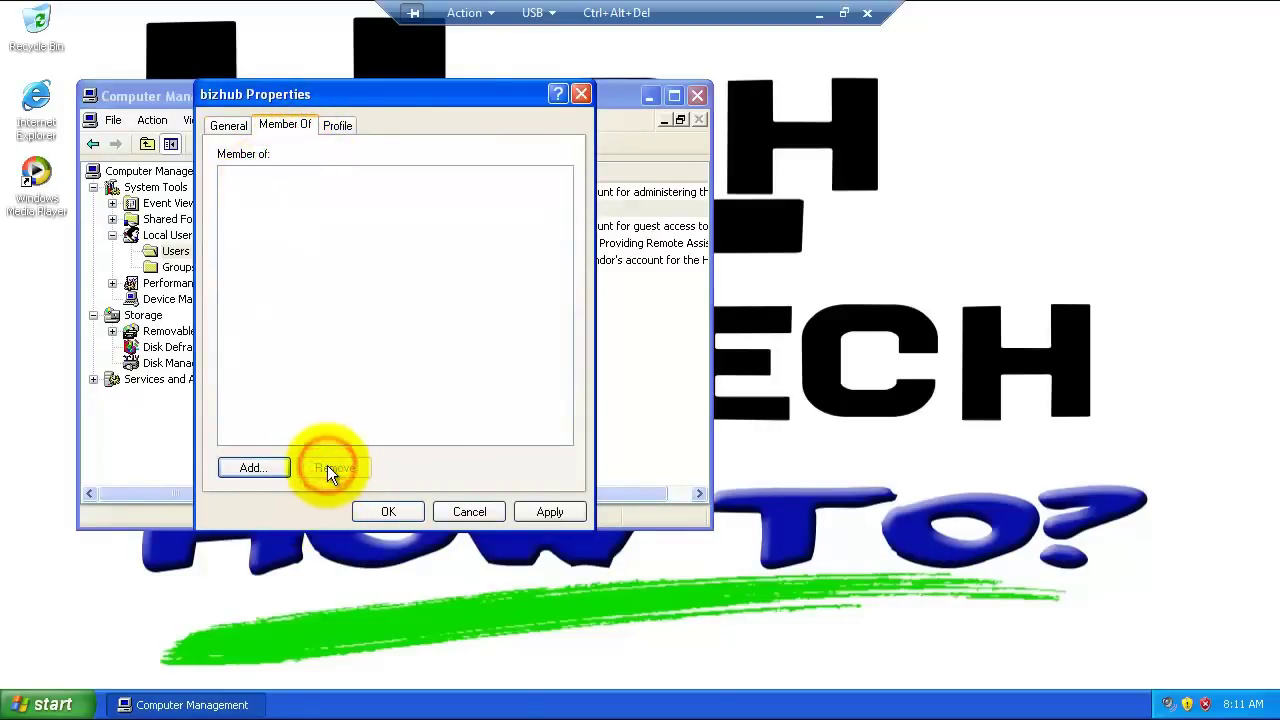
left_click(381, 507)
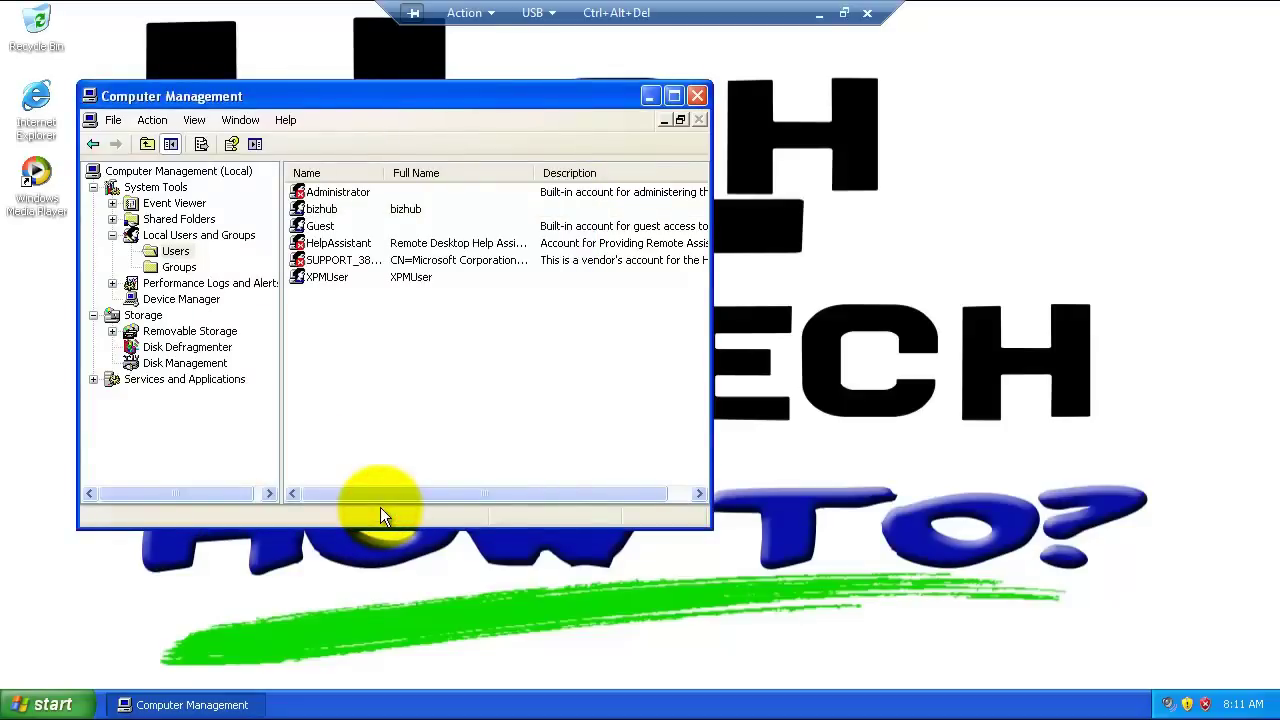
left_click(697, 96)
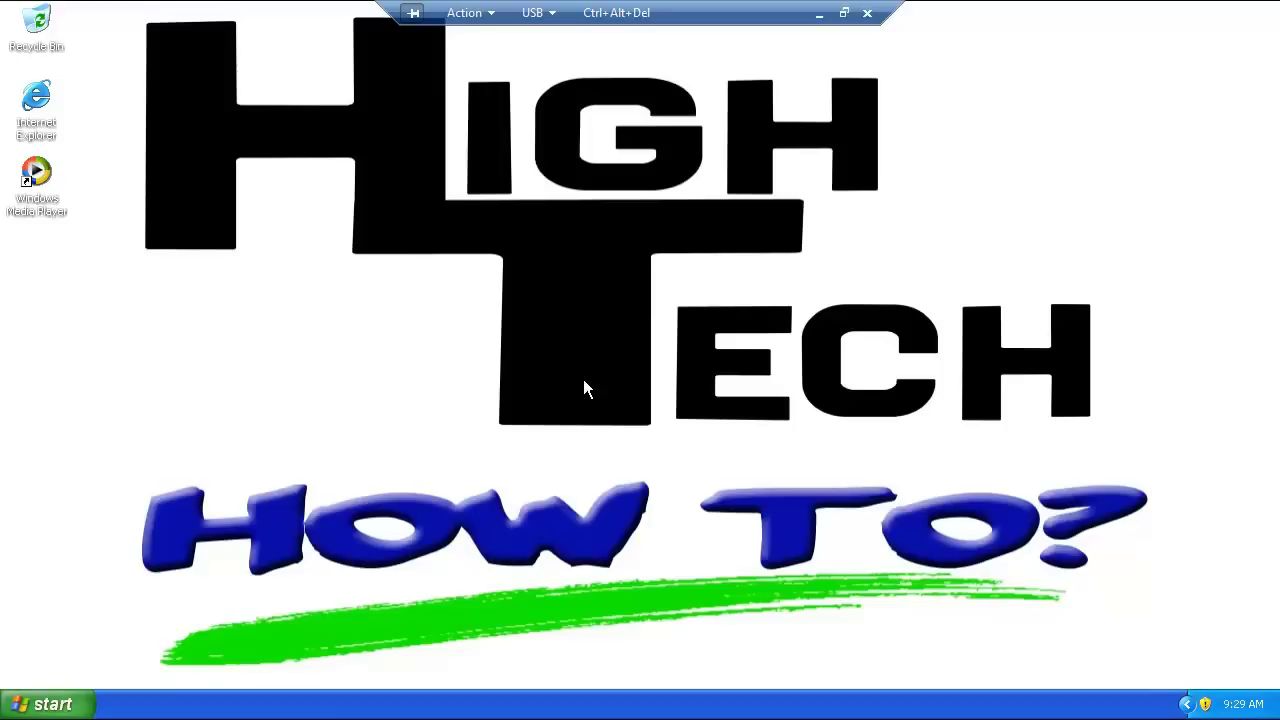
Step: Open My Computer from the Start menu and close it again
left_click(8, 714)
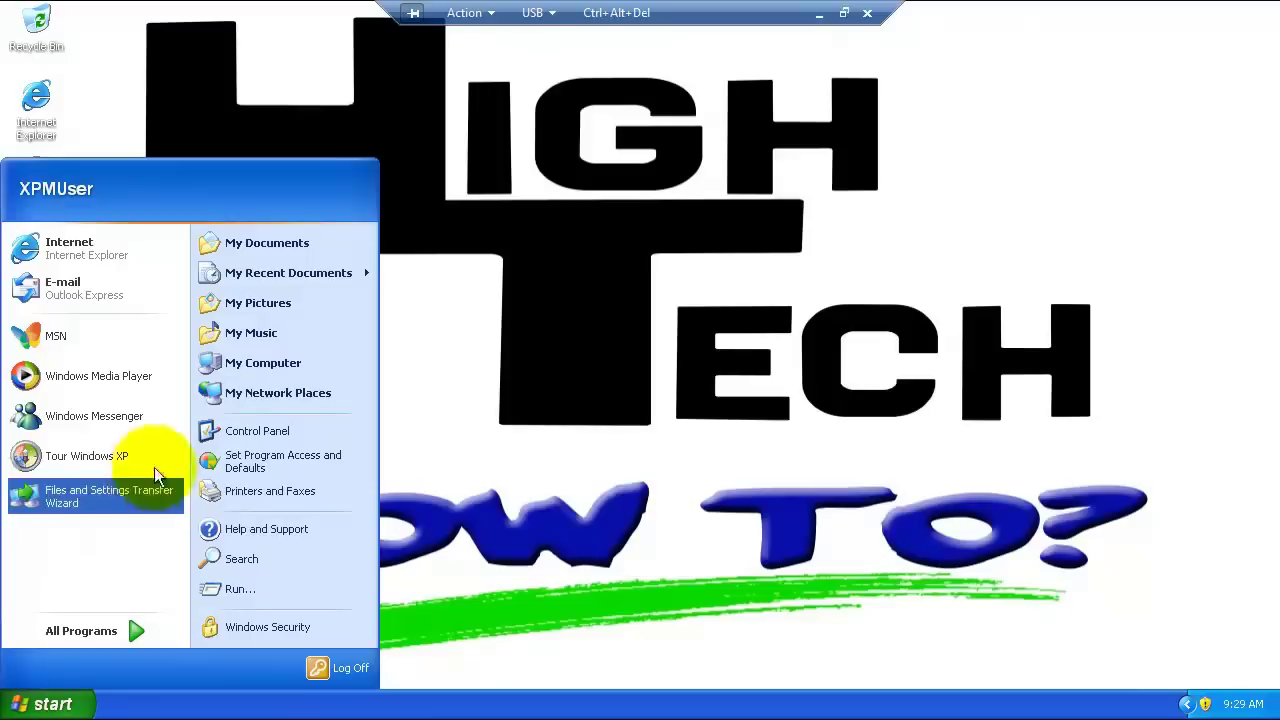
left_click(225, 363)
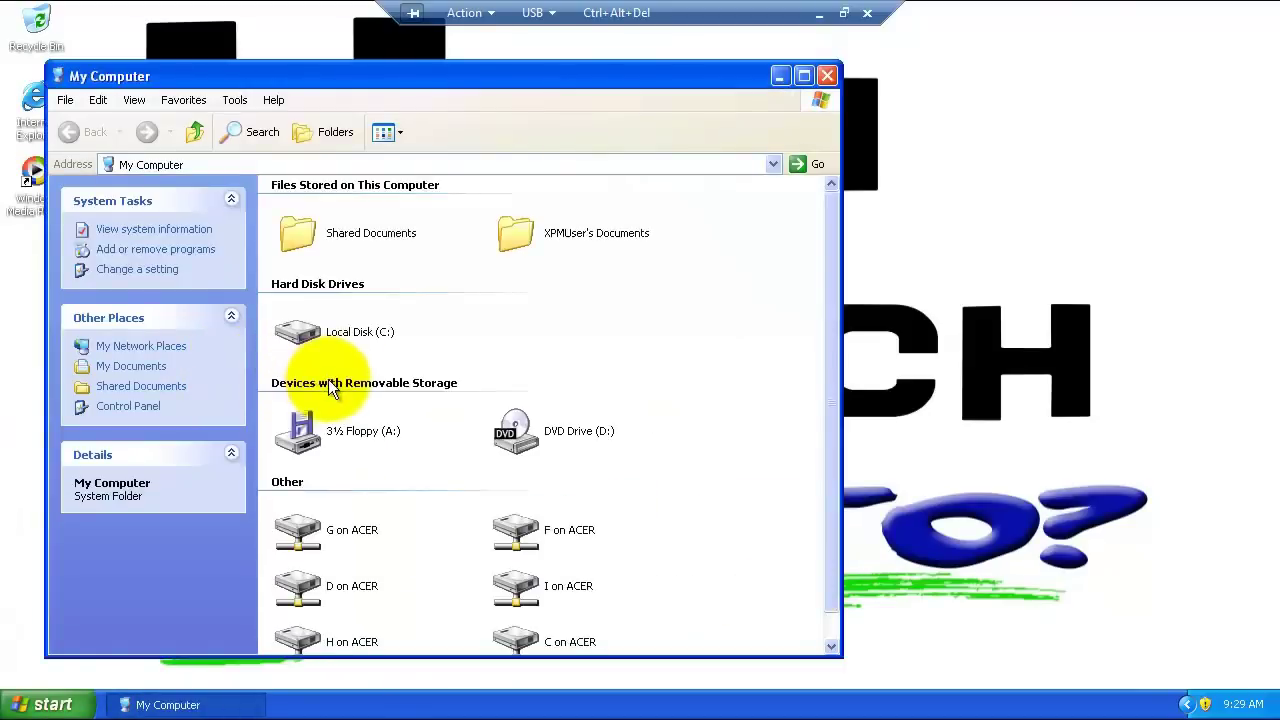
left_click(827, 76)
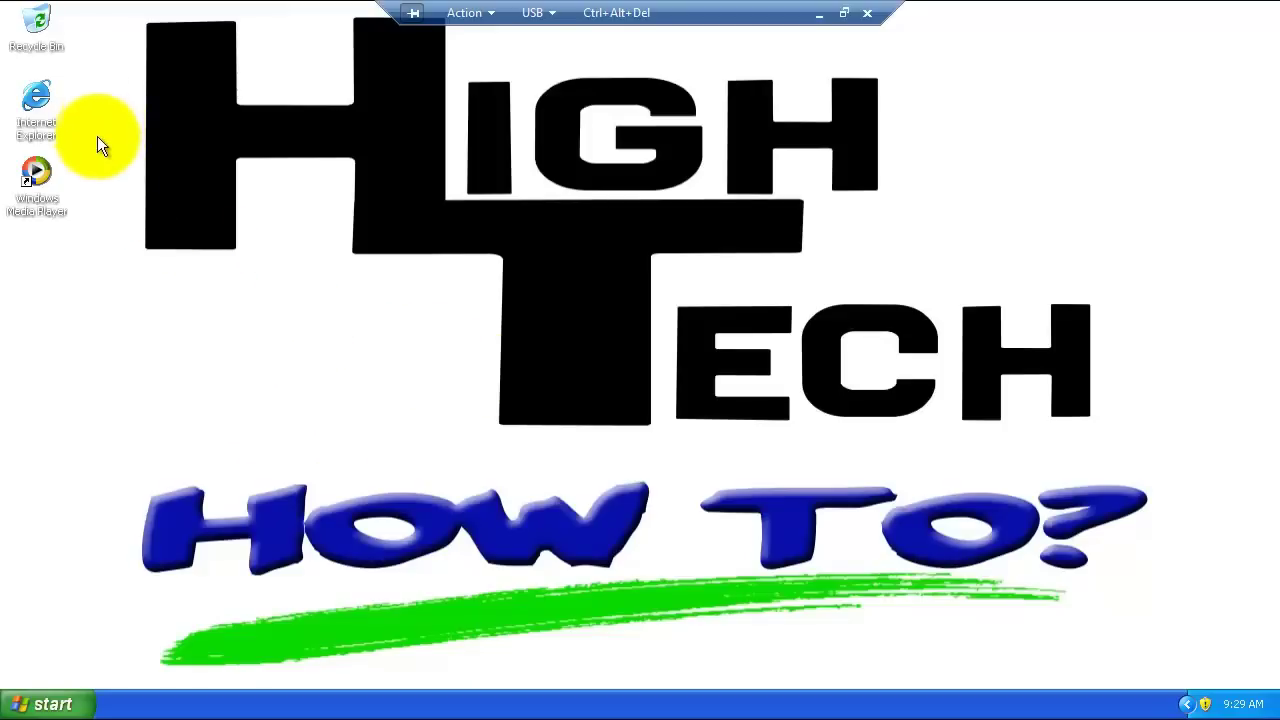
Step: Create a new folder named myscans on Local Disk (C:)
left_click(60, 705)
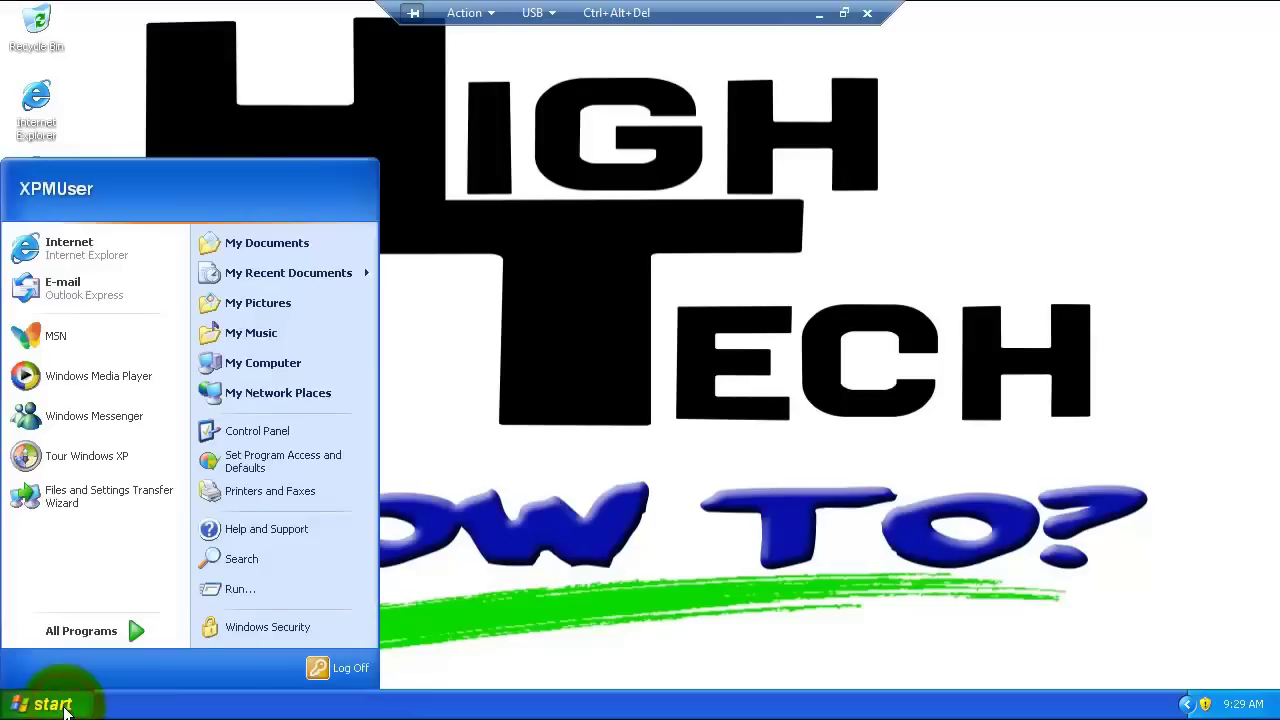
left_click(243, 365)
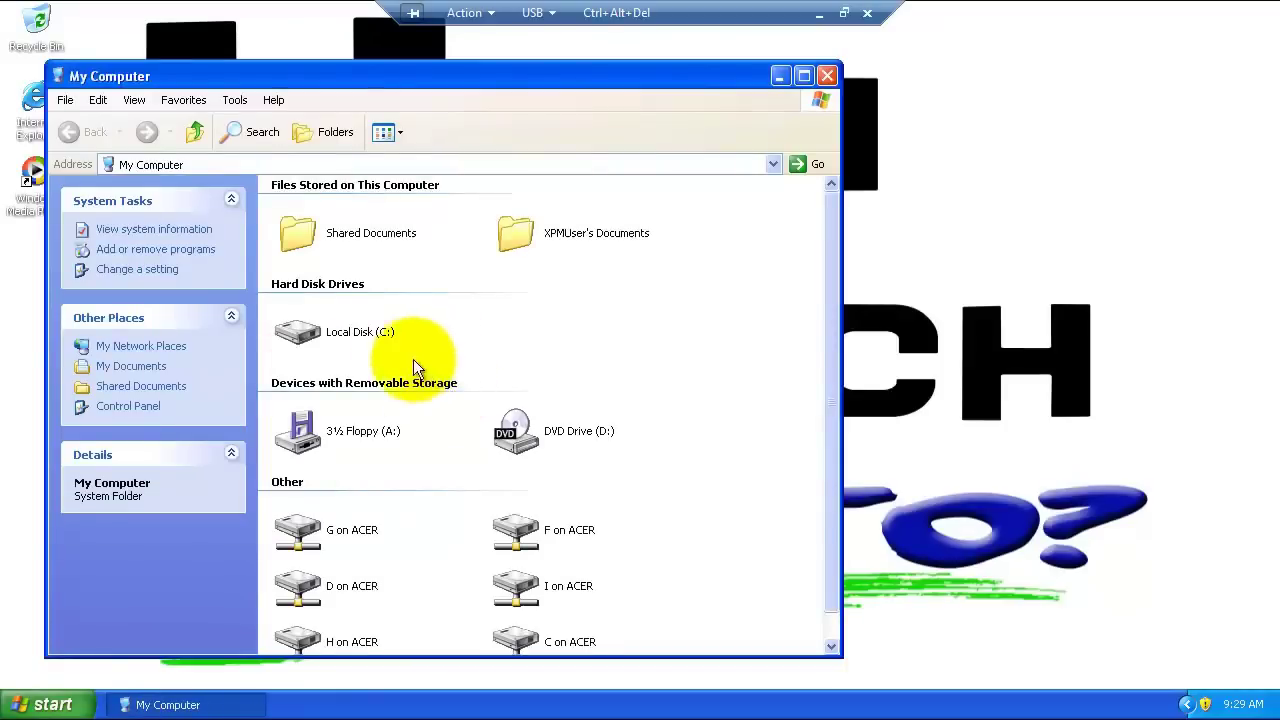
double_click(367, 340)
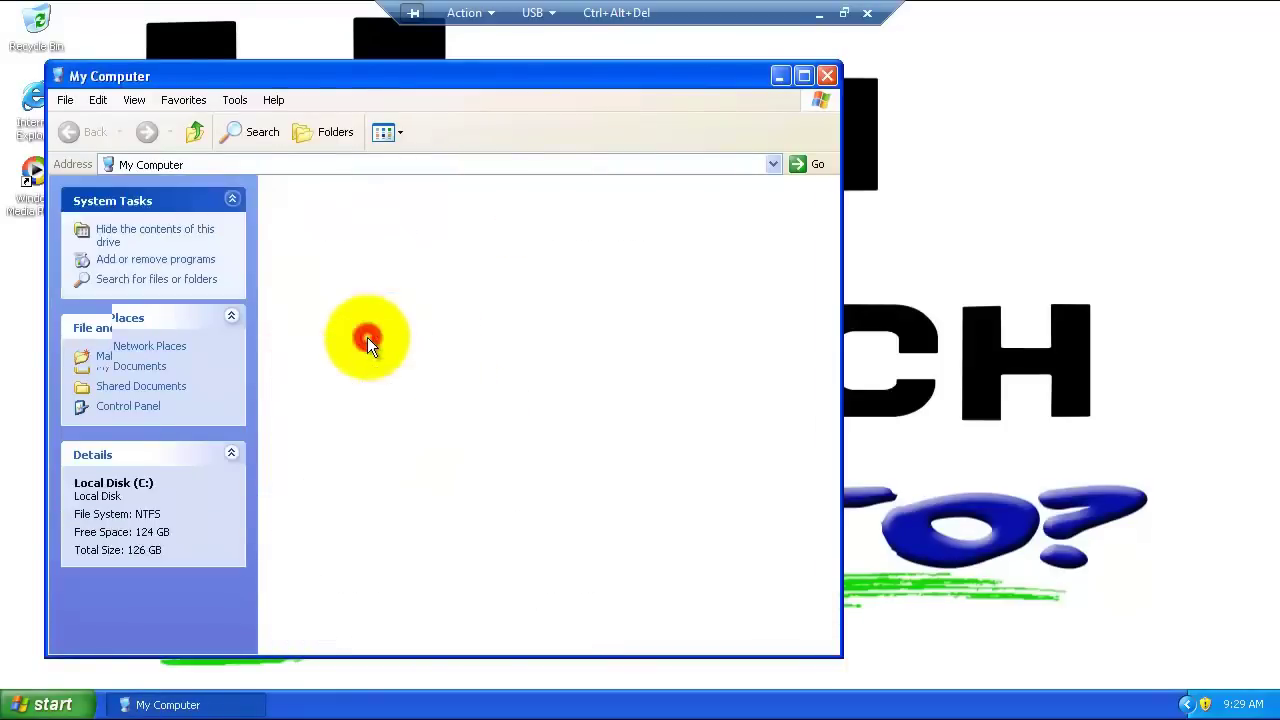
right_click(530, 410)
mouse_move(564, 525)
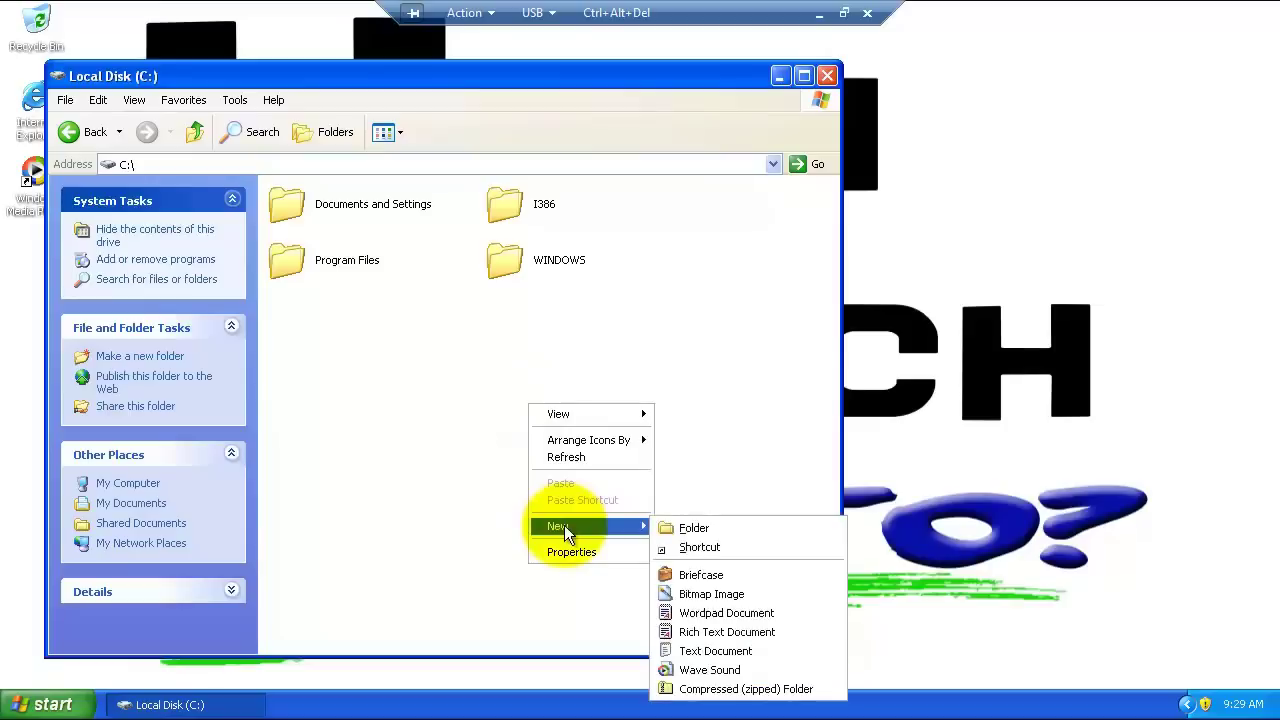
left_click(678, 522)
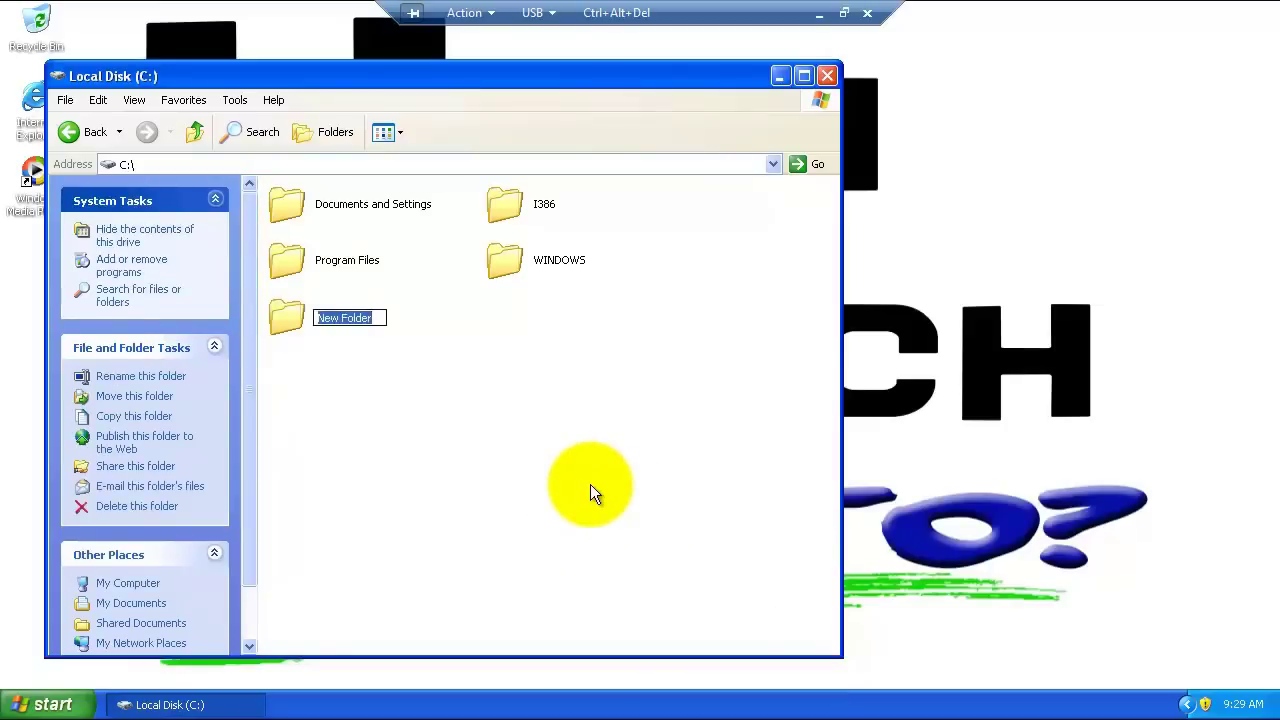
type("mys")
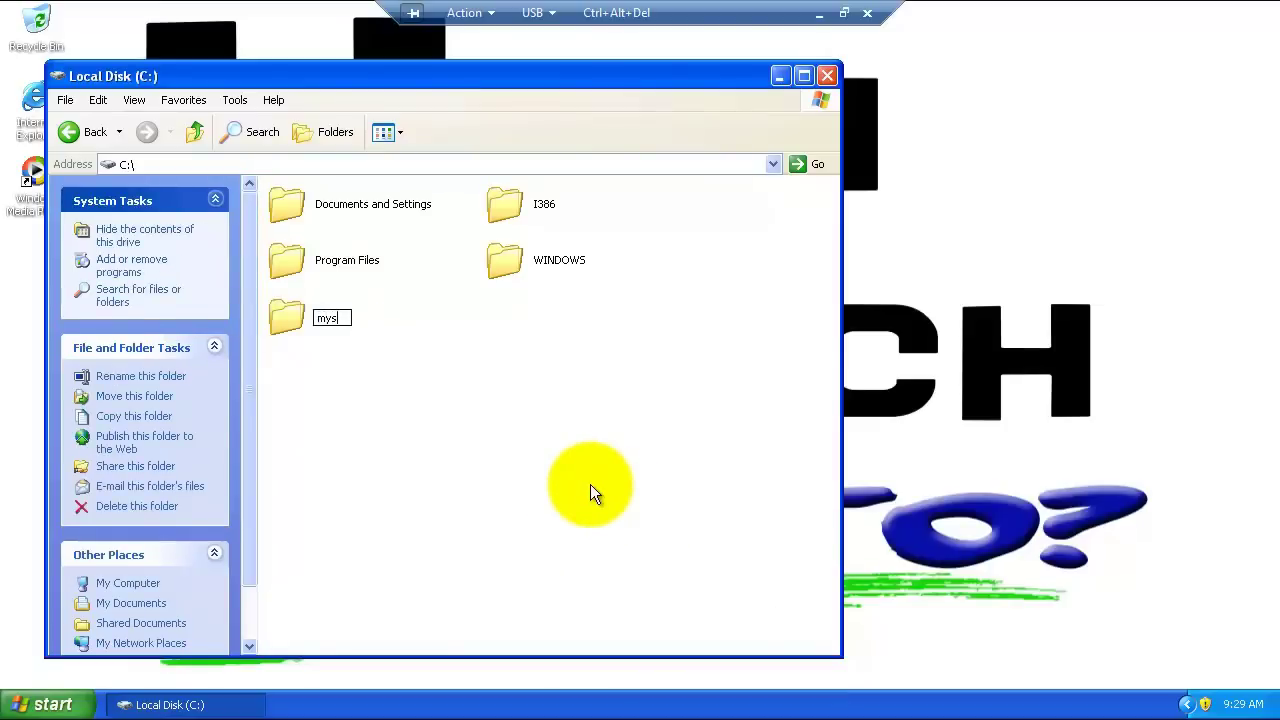
type("cans")
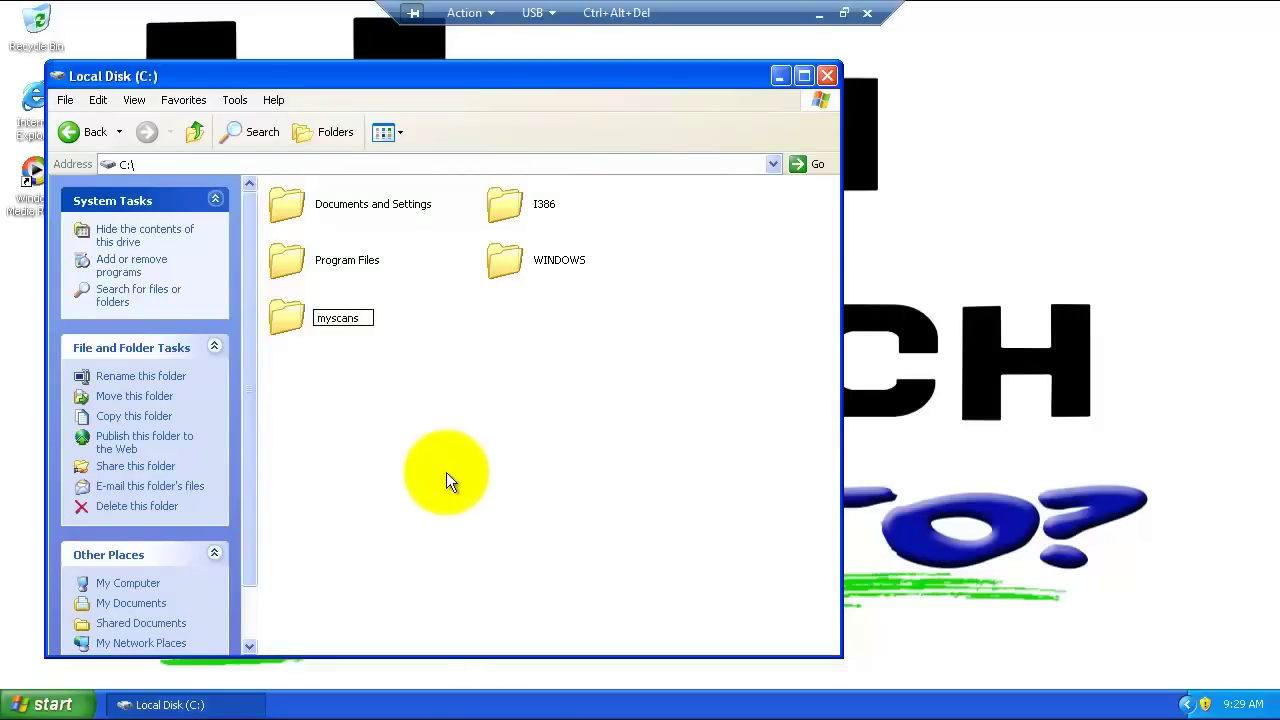
left_click(431, 447)
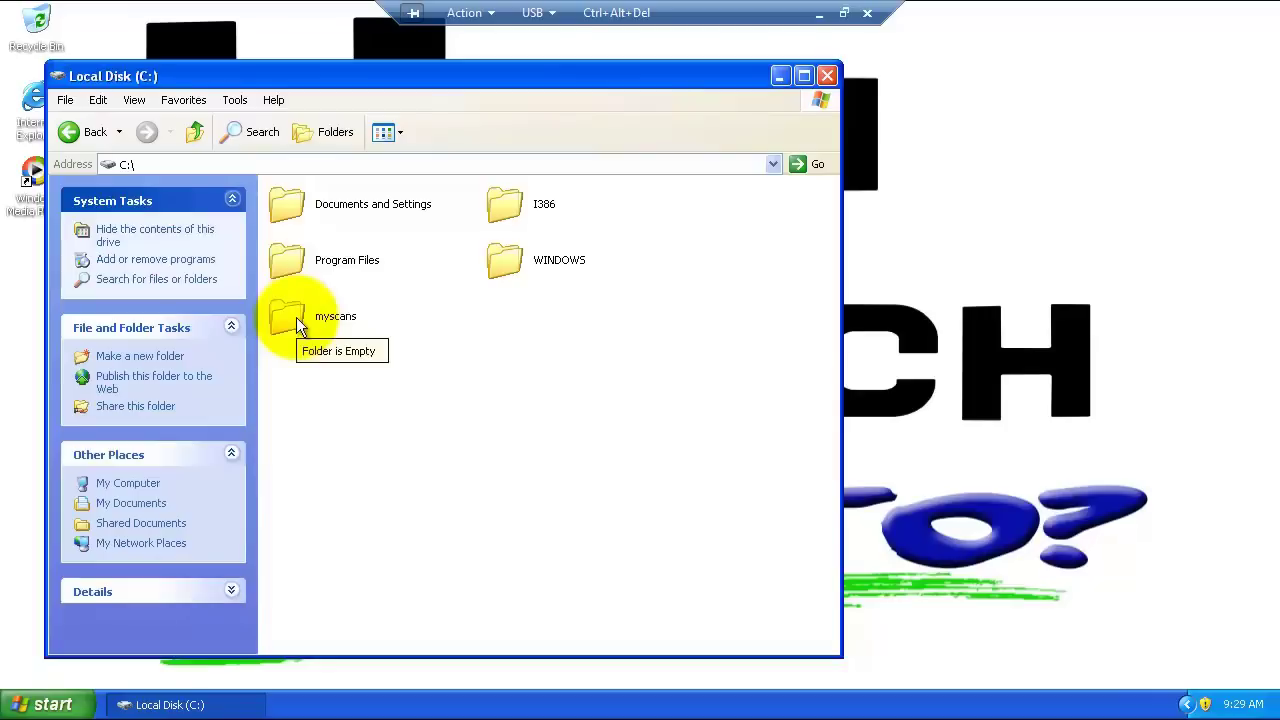
Step: Share the myscans folder under the share name myscans and bring up its share permissions
right_click(296, 317)
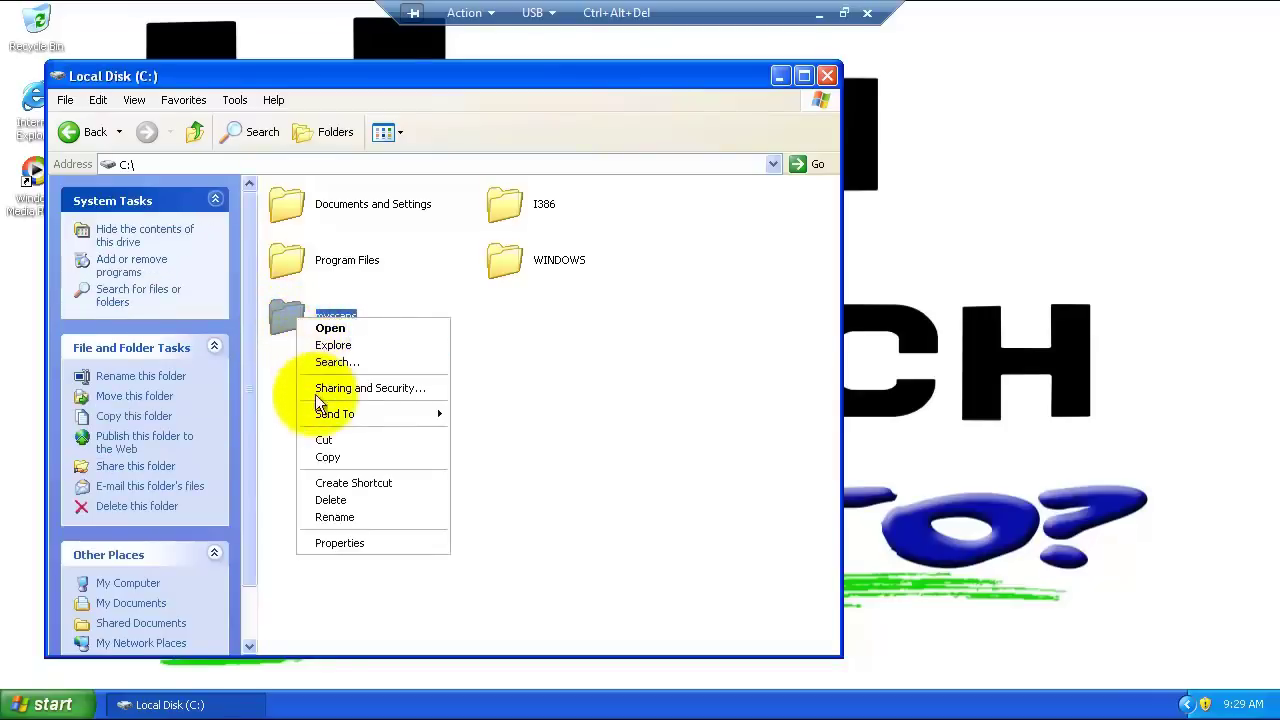
left_click(336, 546)
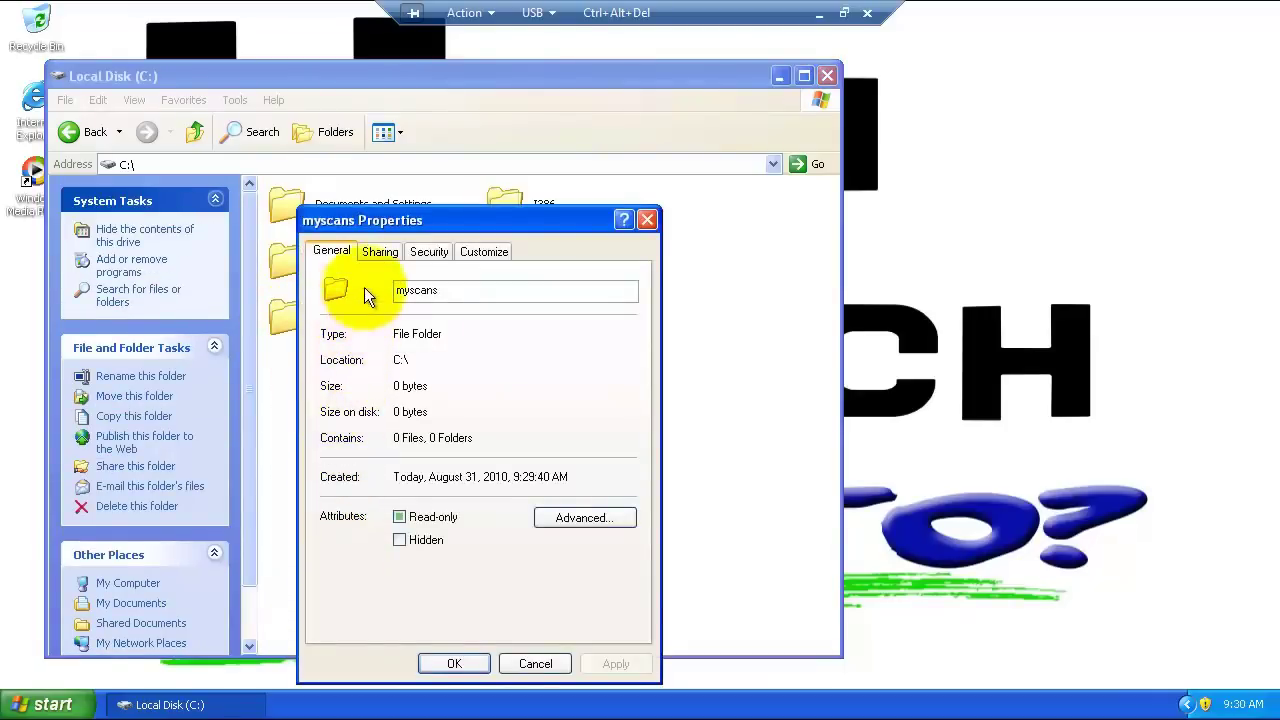
left_click(379, 250)
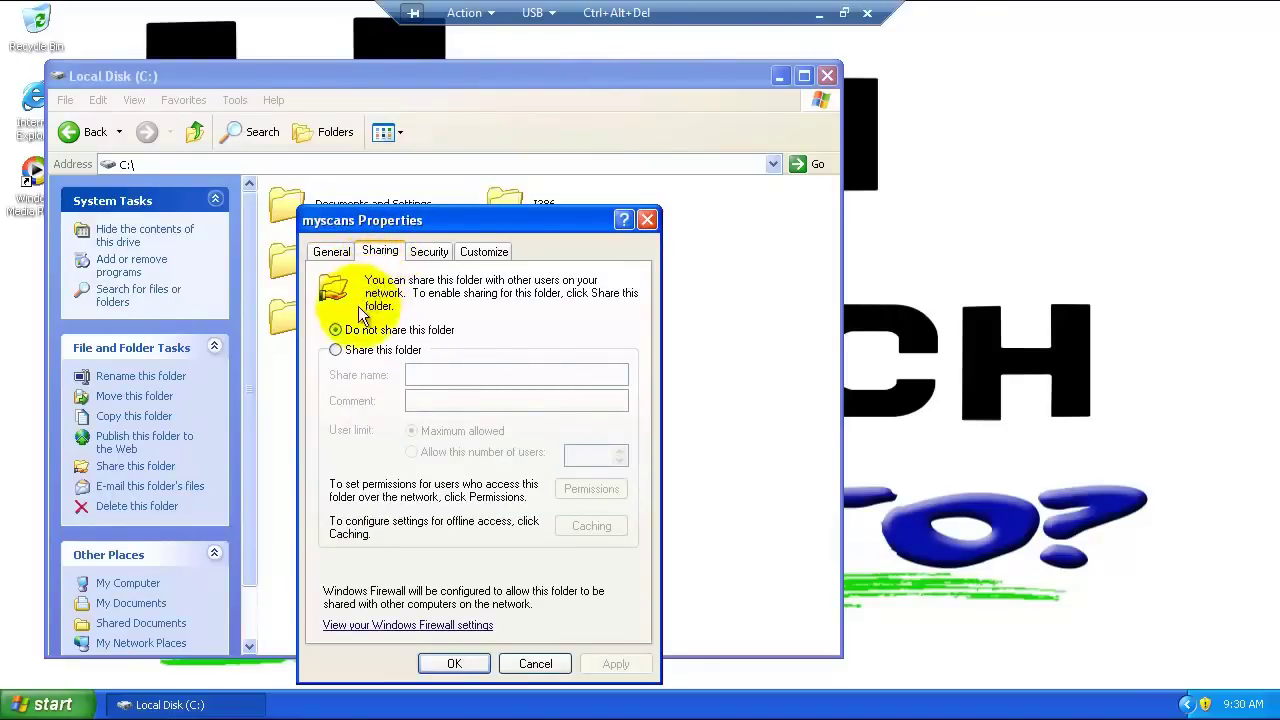
left_click(336, 351)
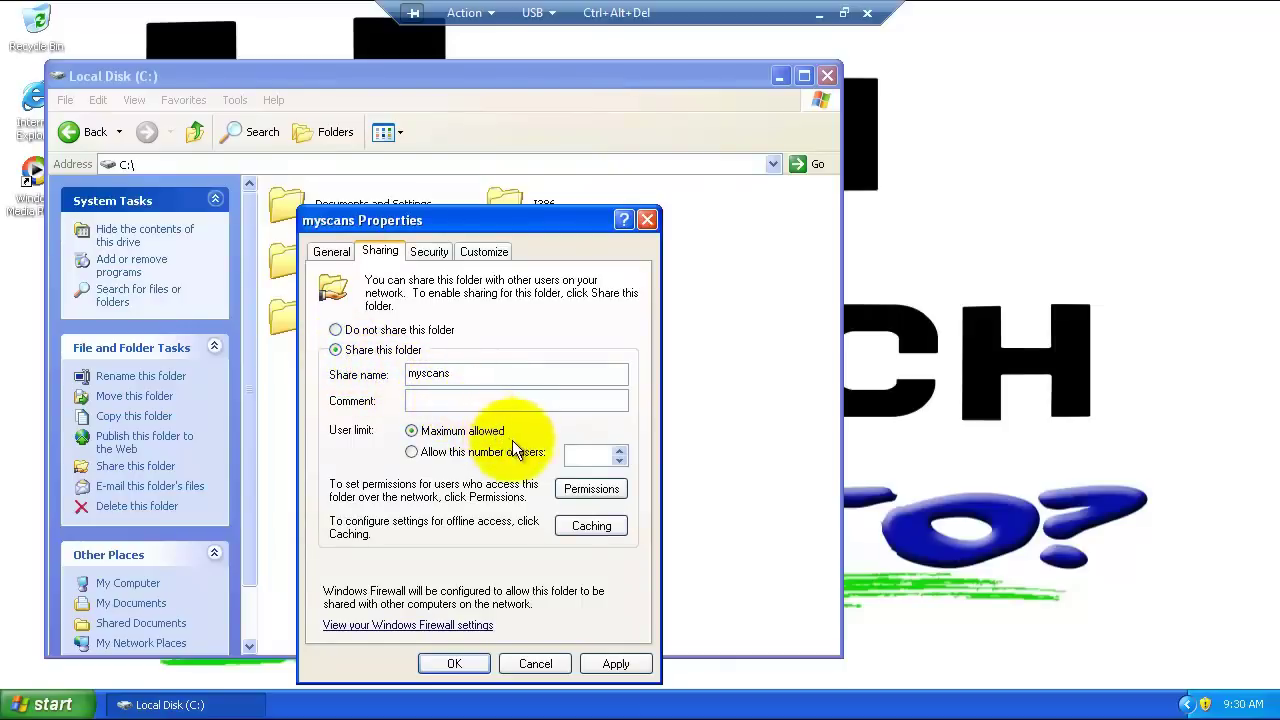
left_click(568, 493)
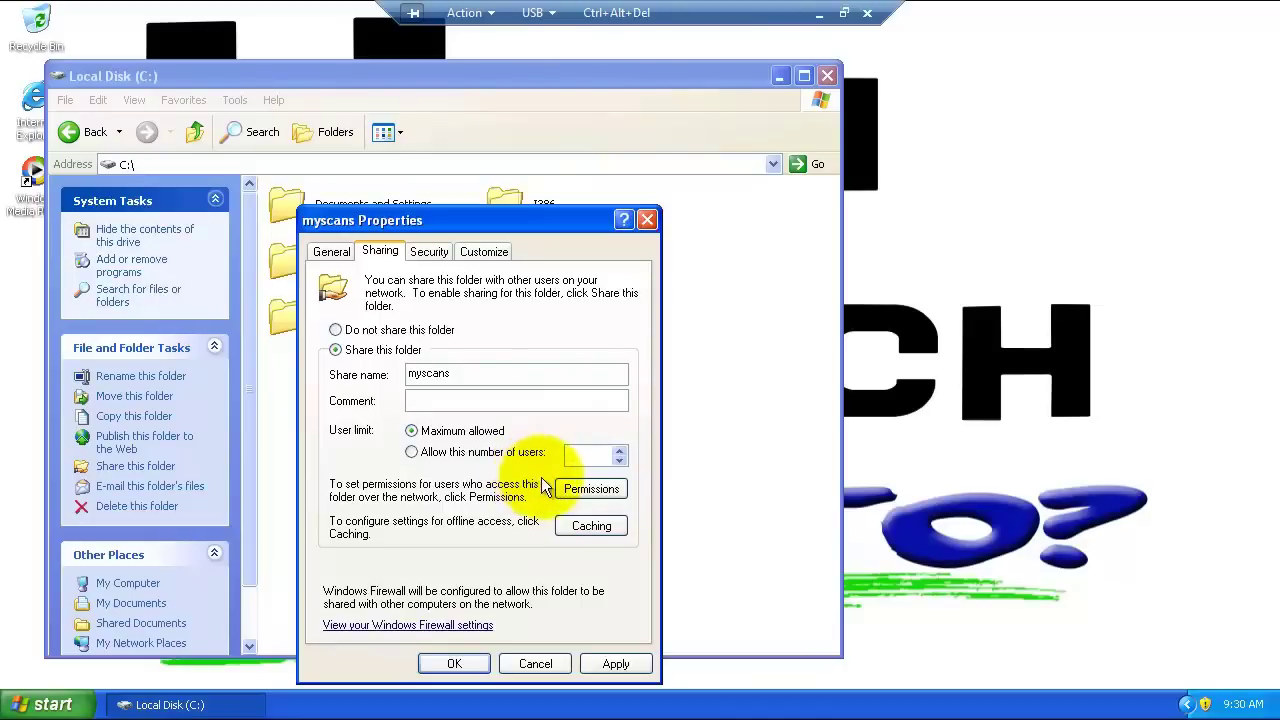
Step: Add the local bizhub account to the myscans share permissions with Full Control allowed
left_click(573, 492)
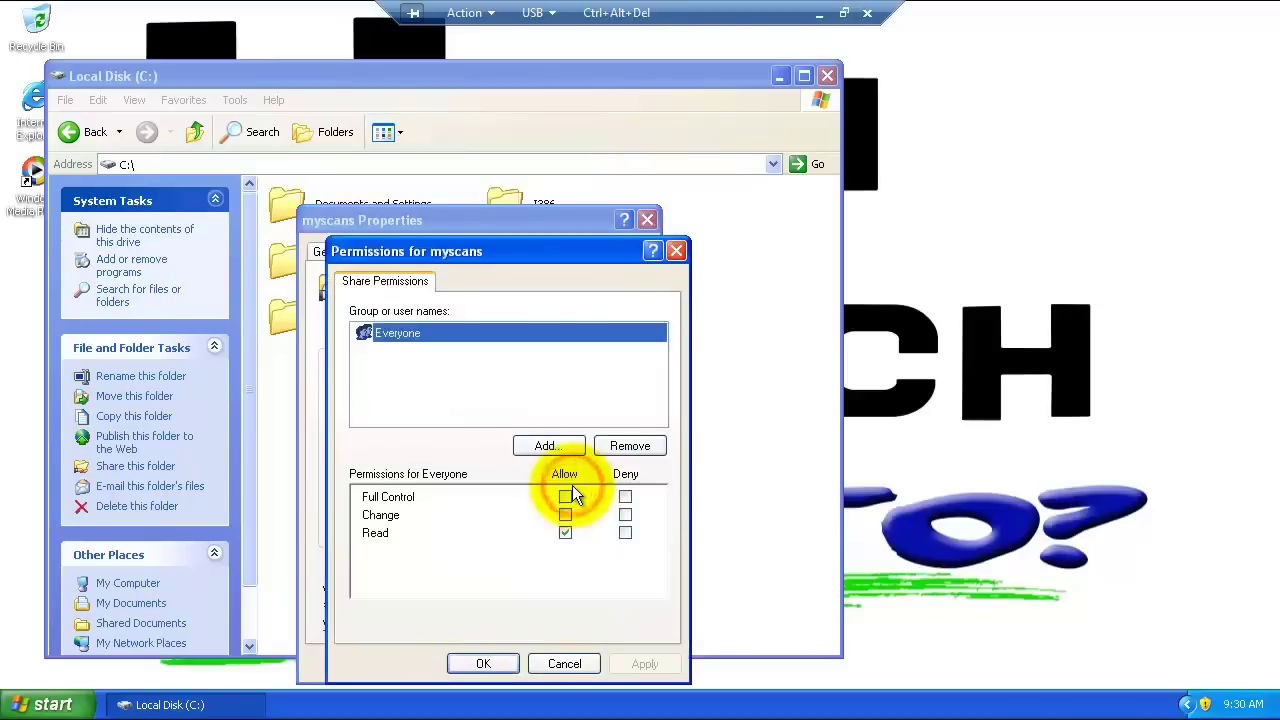
left_click(557, 446)
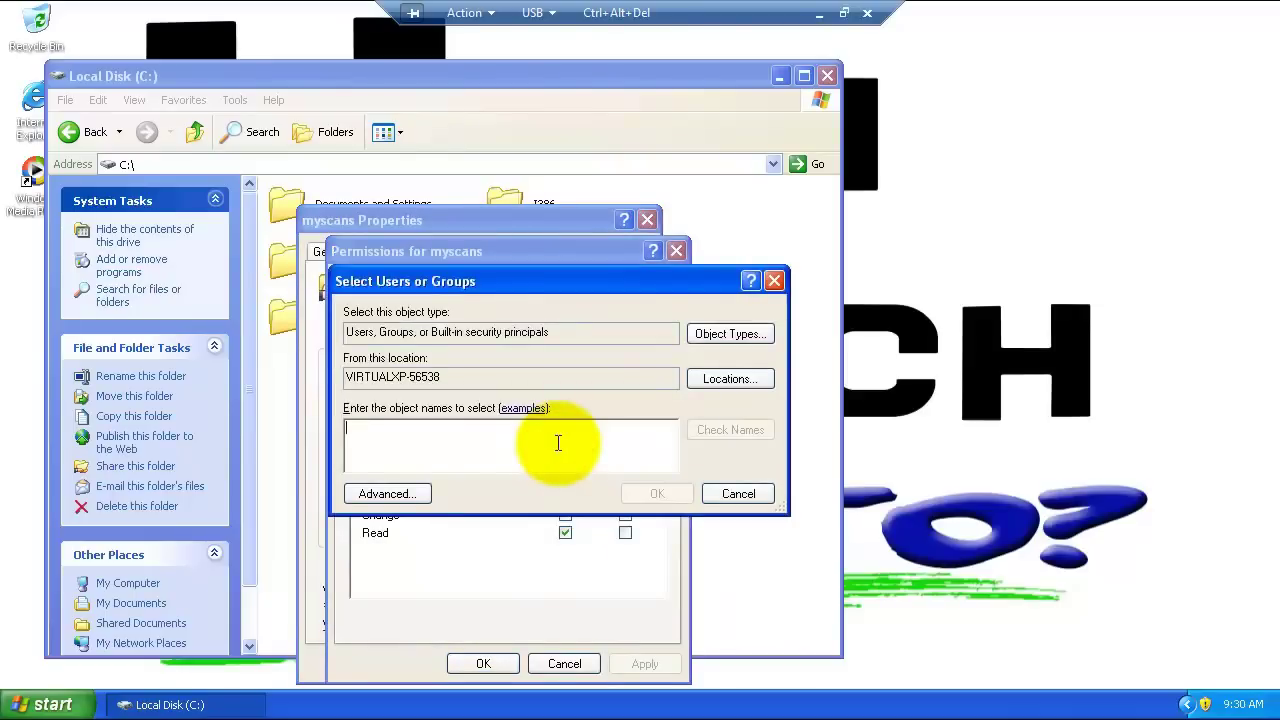
left_click(738, 381)
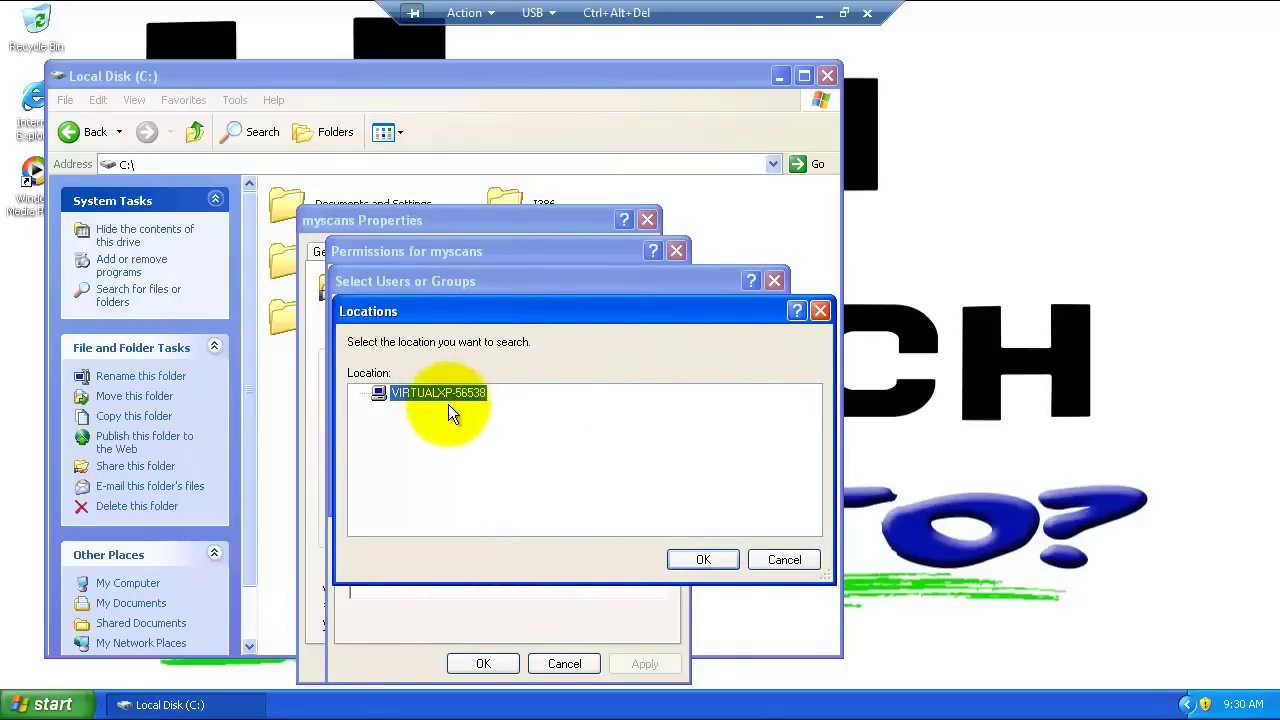
left_click(703, 560)
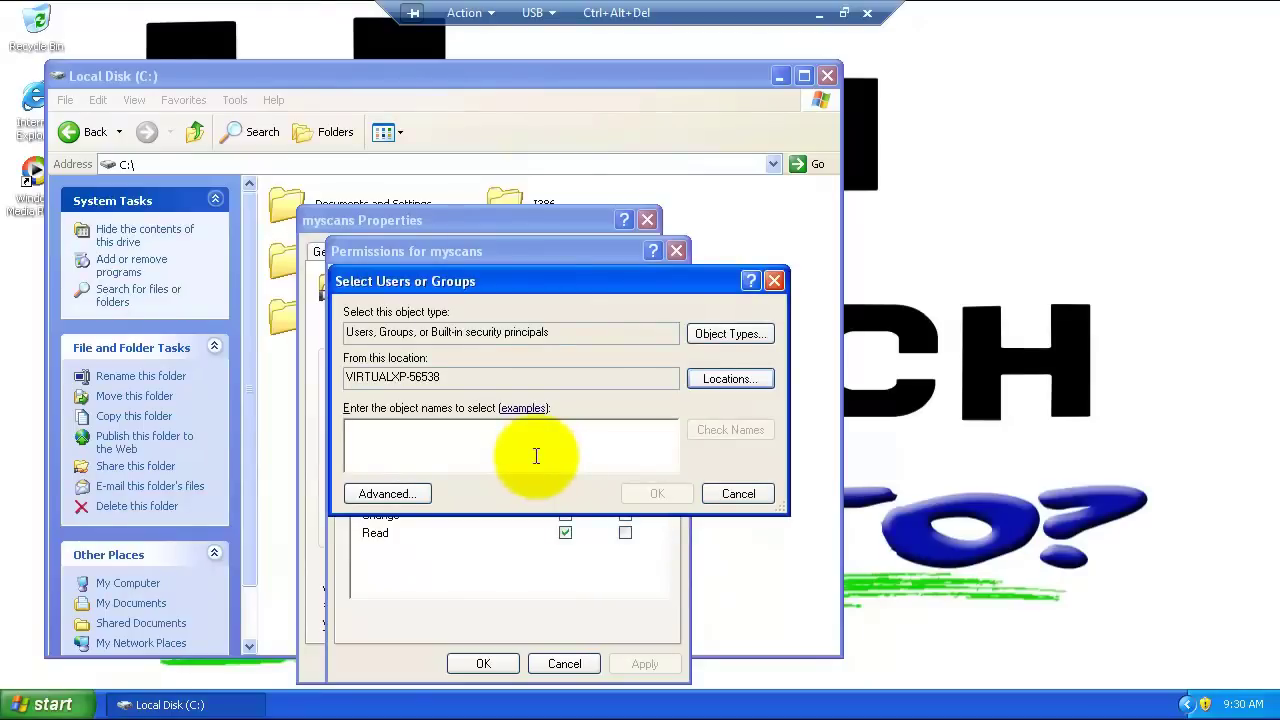
type("bizhub")
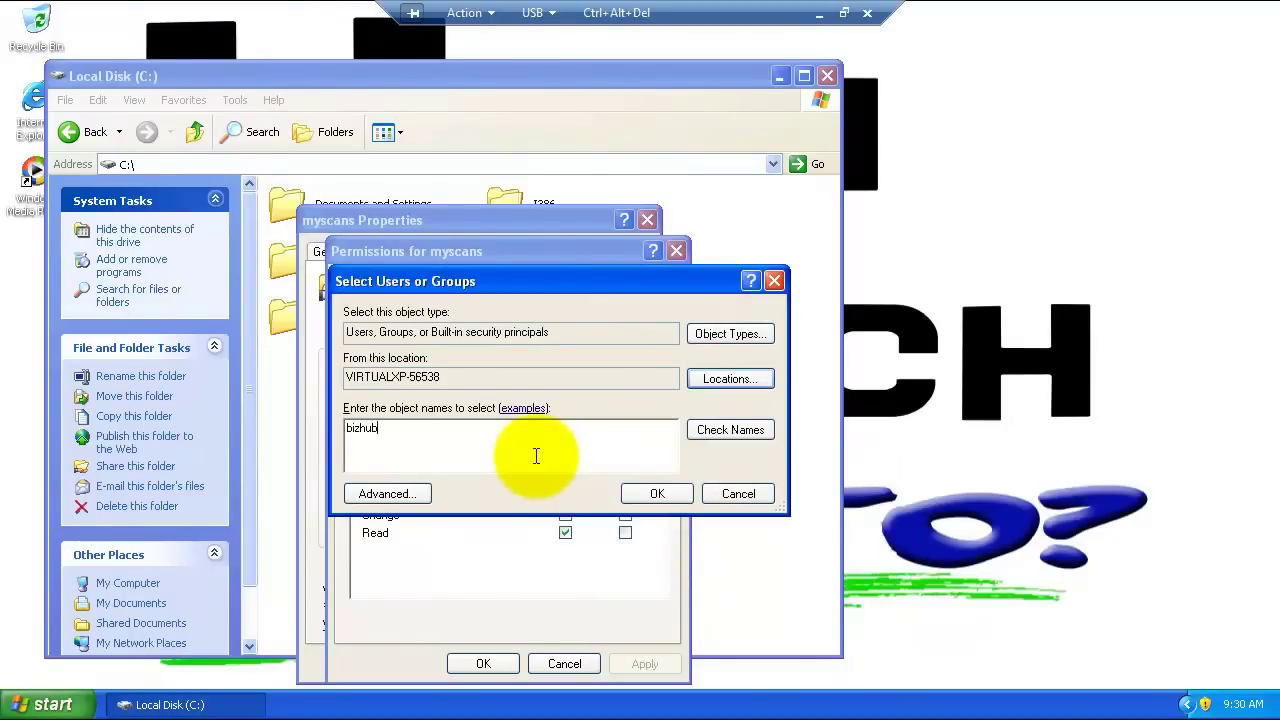
key("Return")
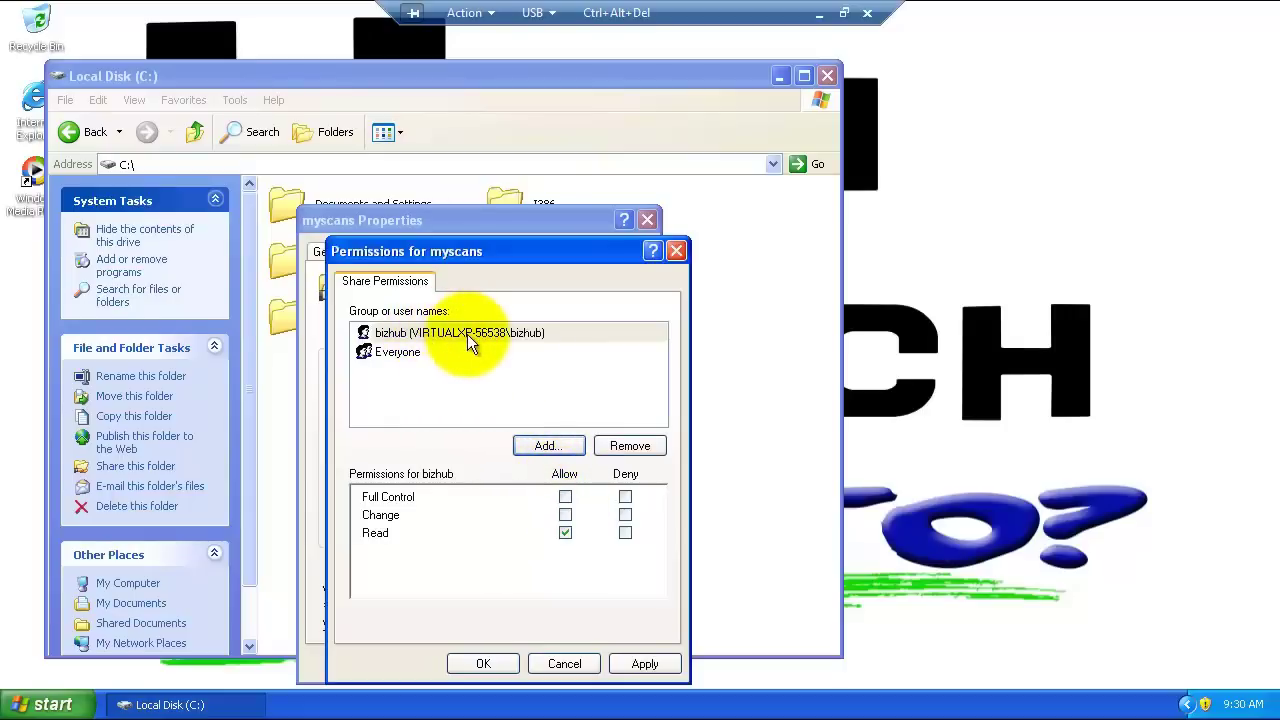
left_click(566, 497)
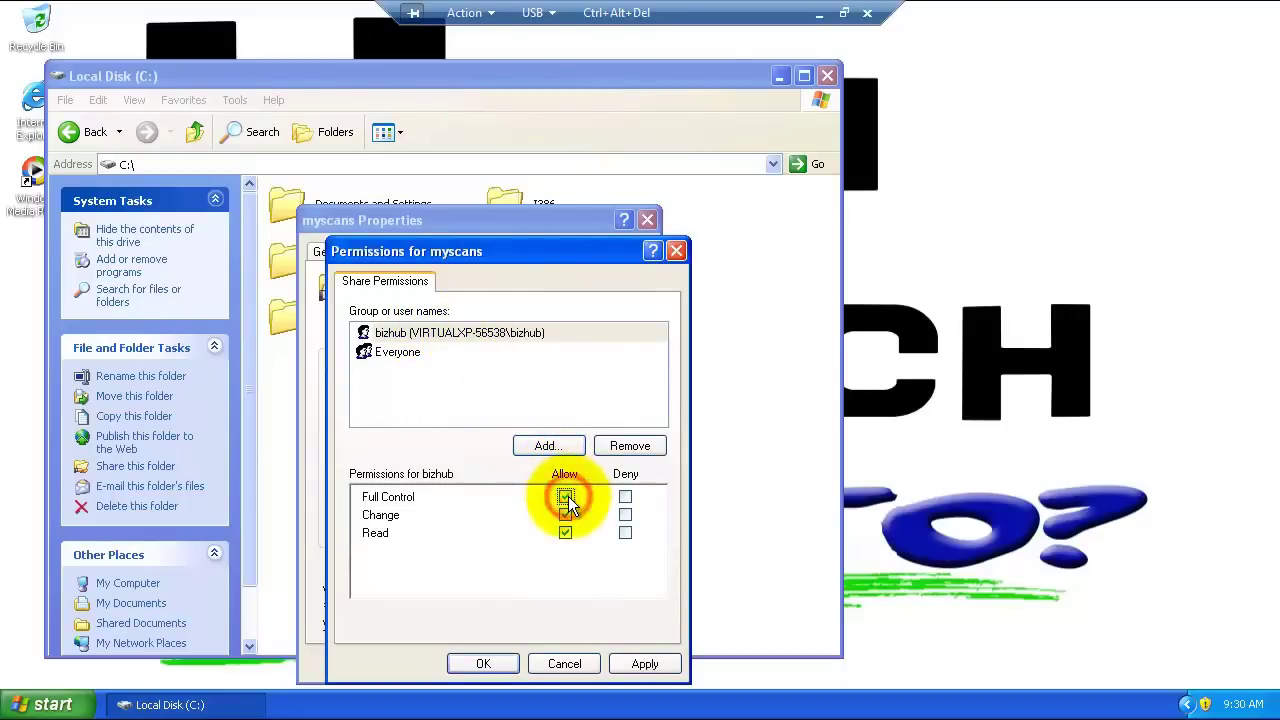
left_click(625, 666)
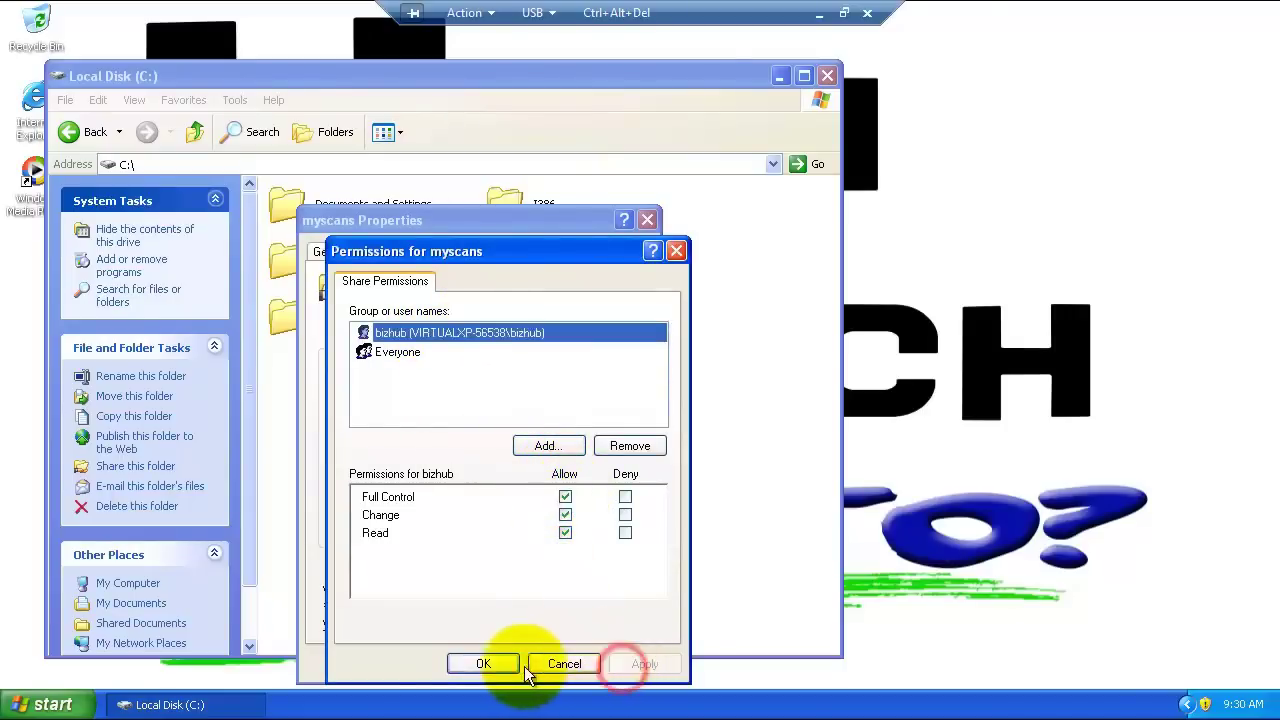
left_click(482, 663)
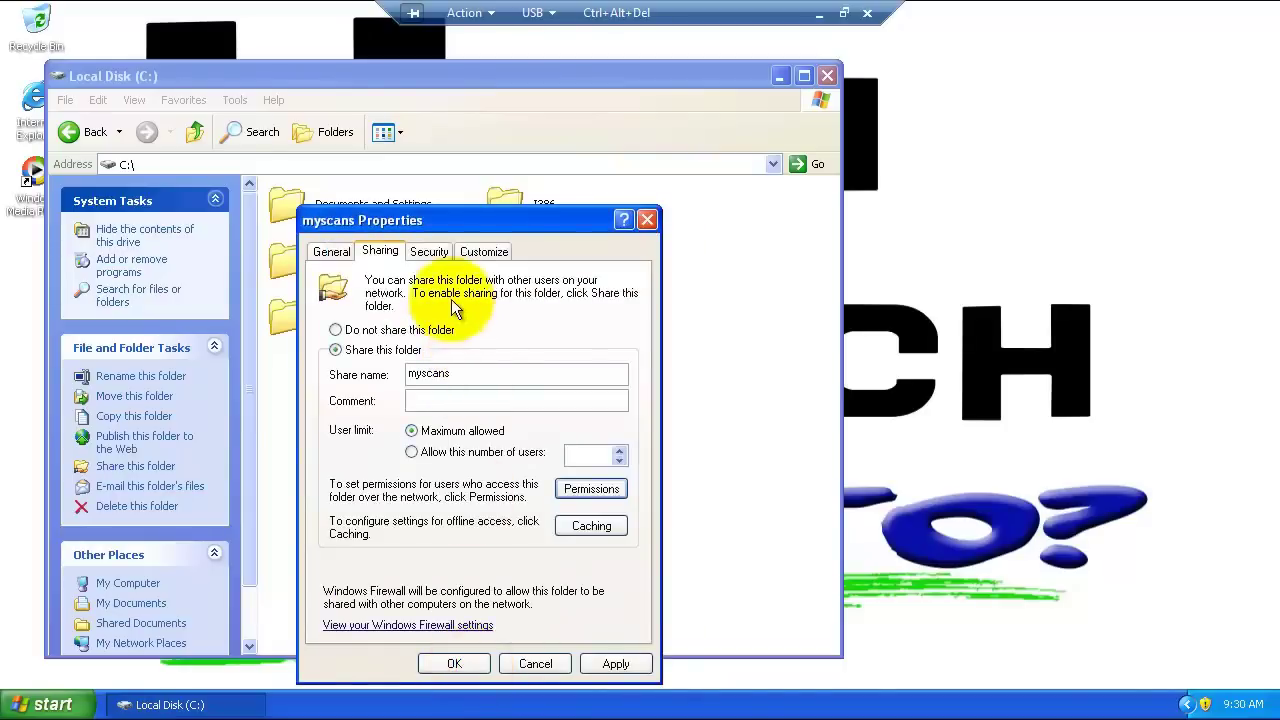
Step: Give bizhub Full Control in the myscans folder's Security permissions and save
left_click(432, 253)
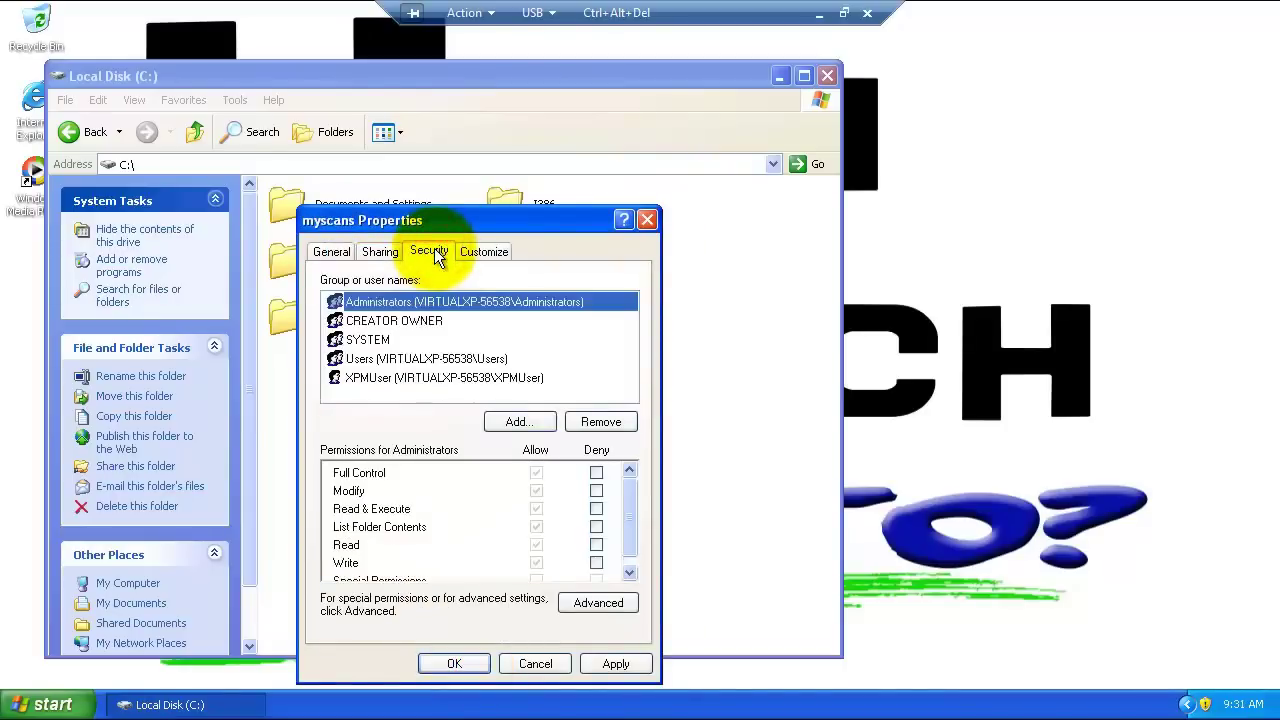
left_click(518, 421)
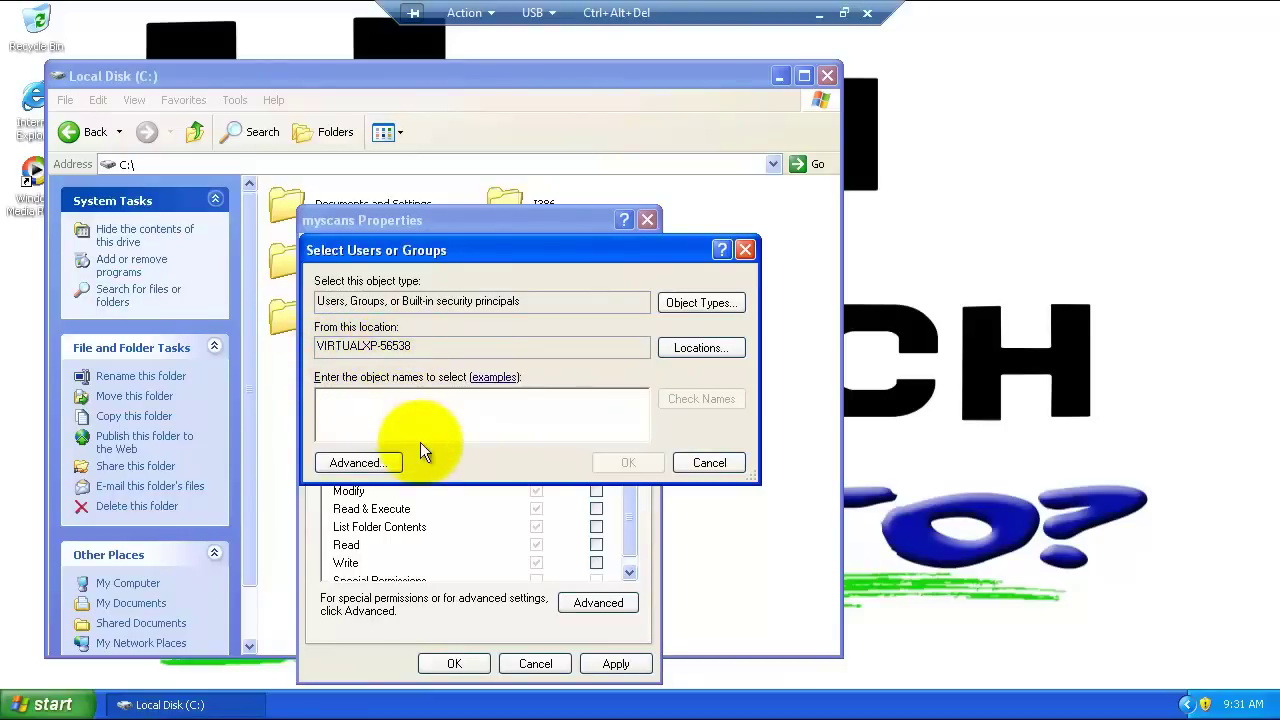
type("bizhub")
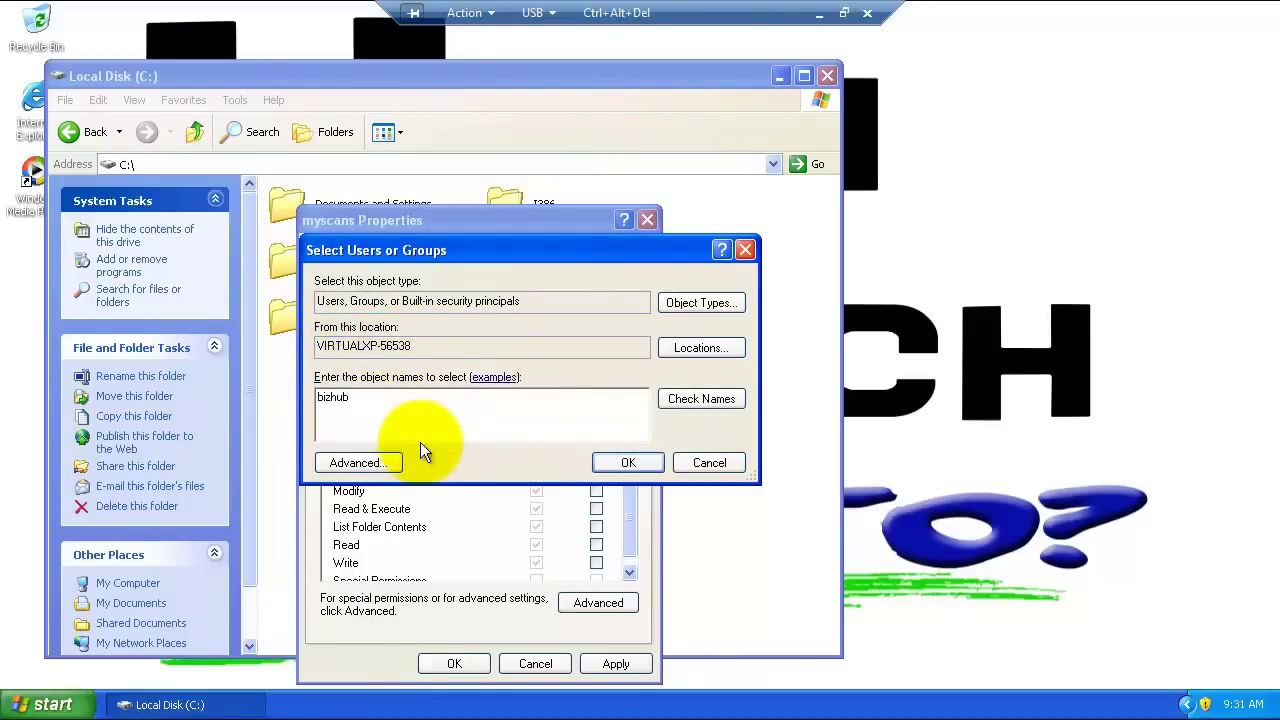
key("Return")
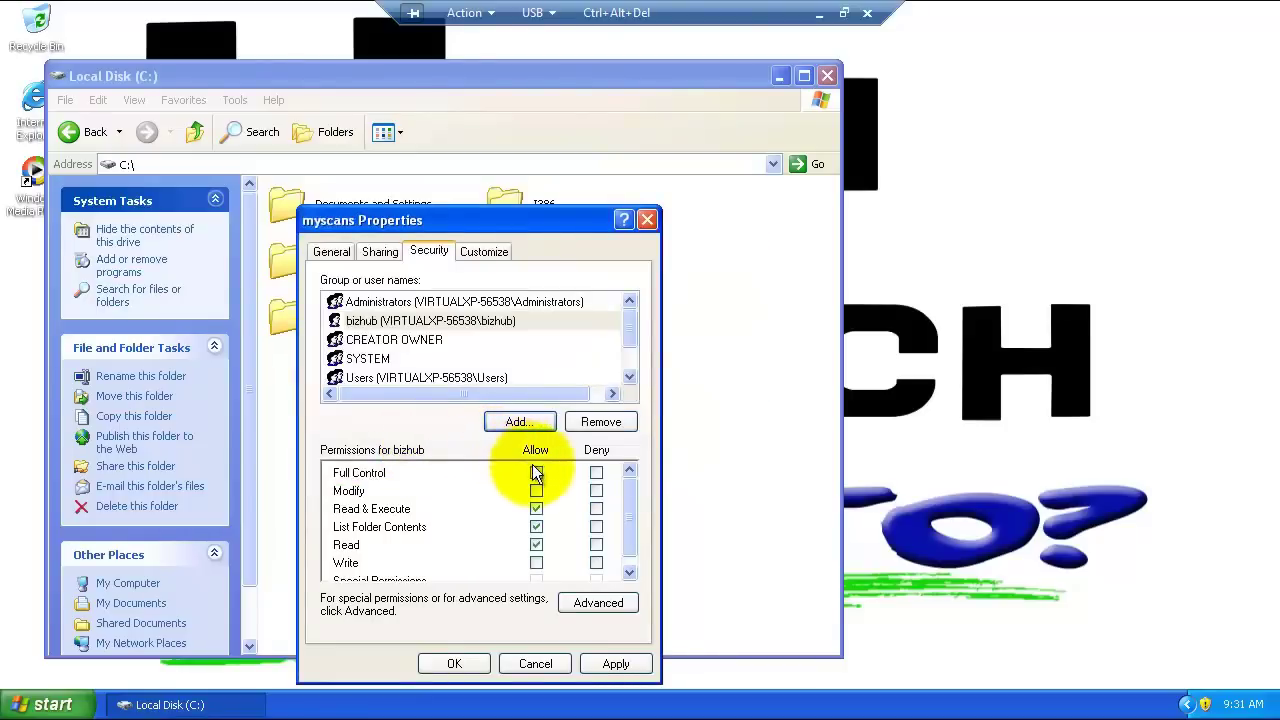
left_click(536, 473)
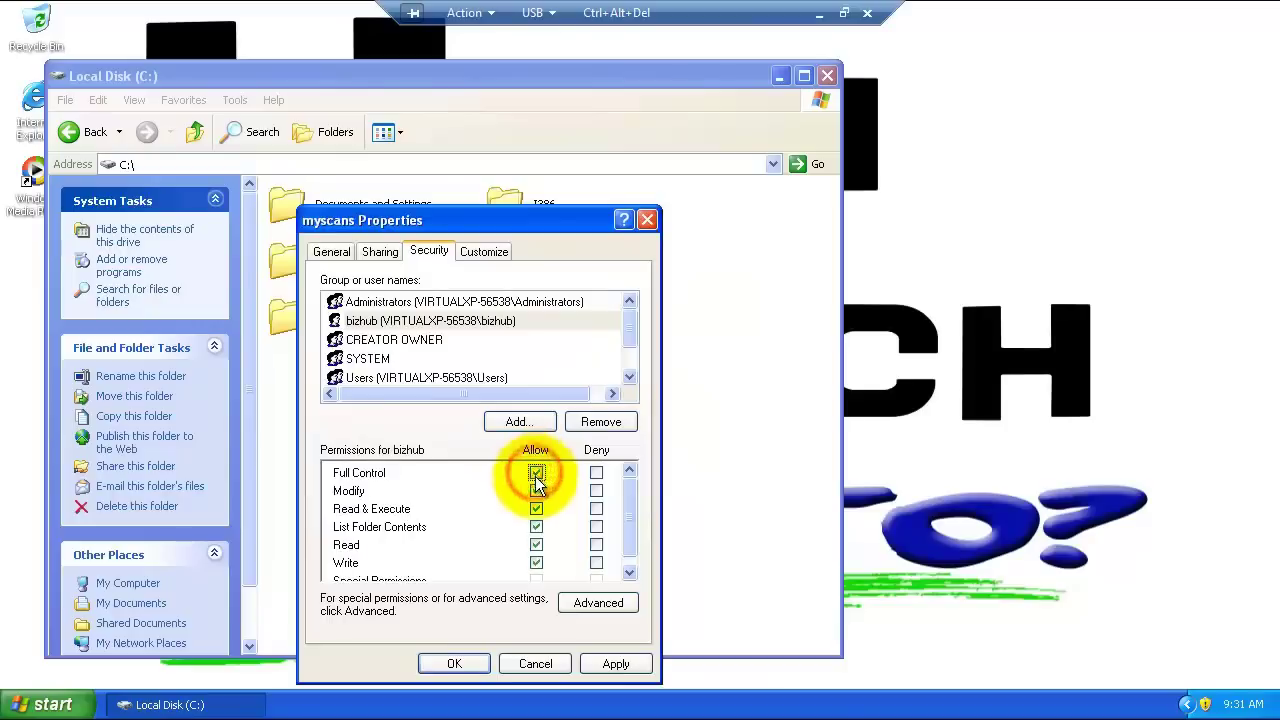
left_click(478, 662)
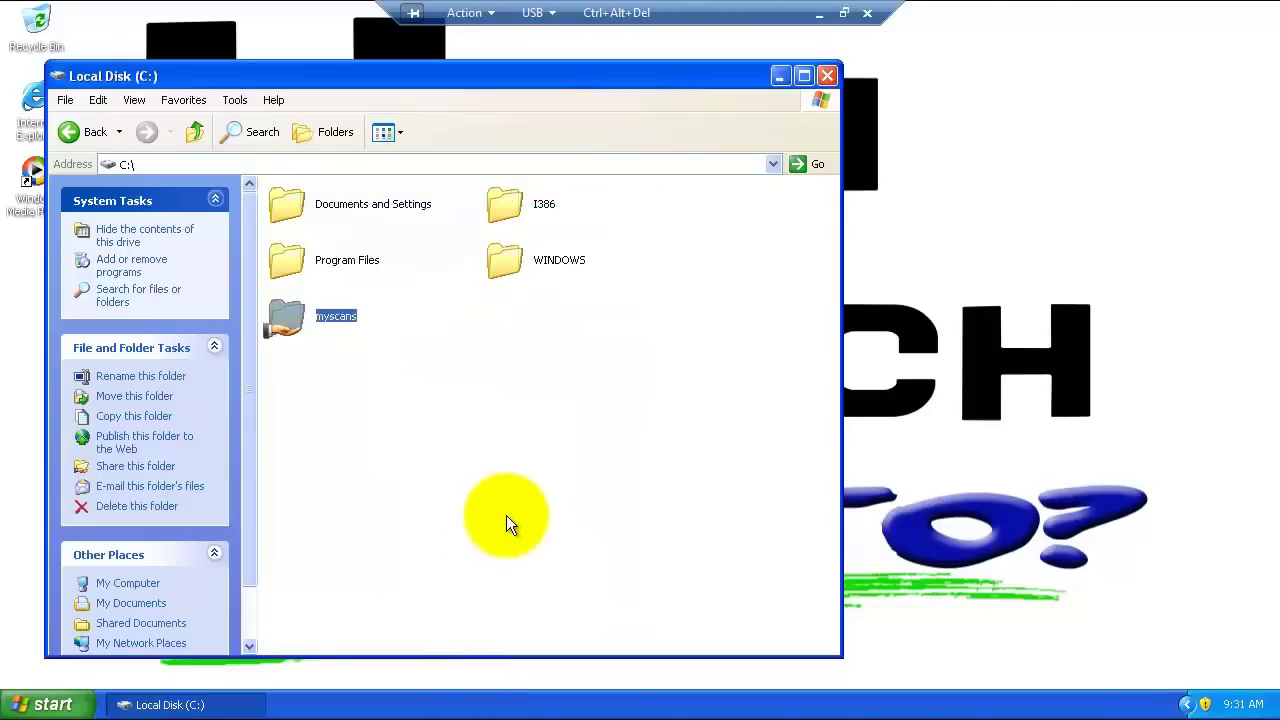
Step: Send a myscans shortcut to the desktop and close the Local Disk (C:) window
right_click(291, 315)
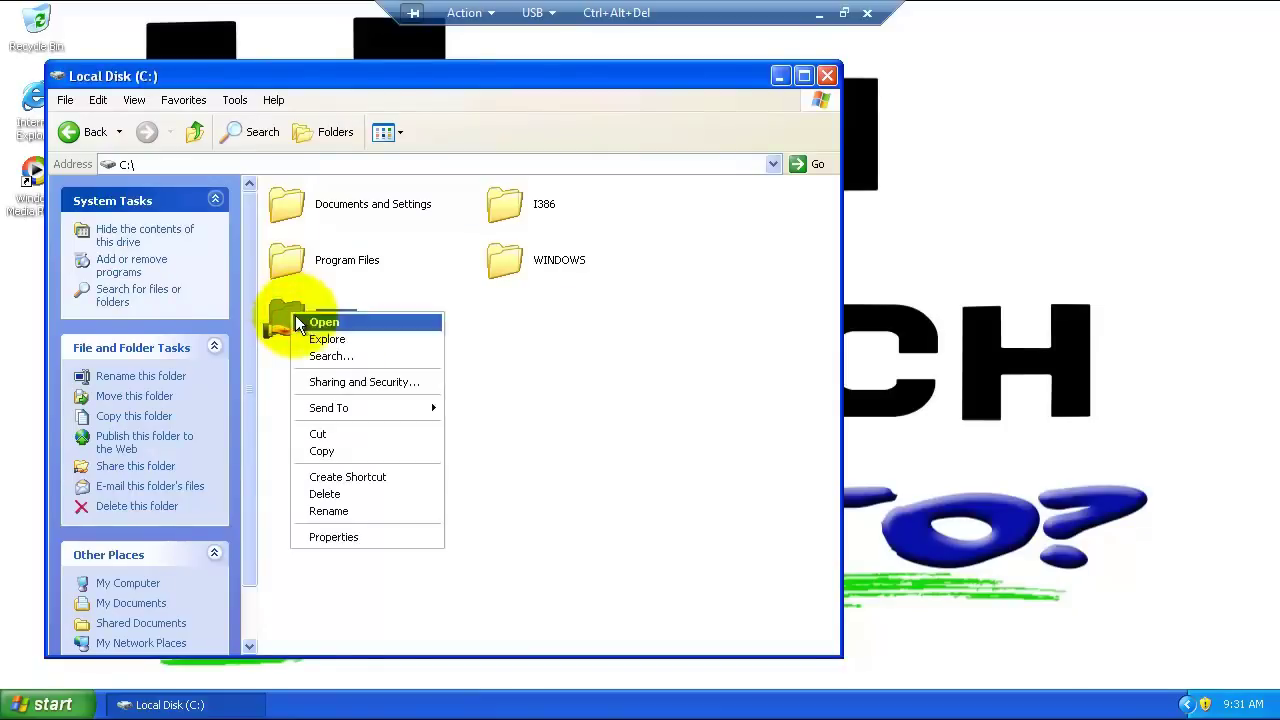
mouse_move(329, 410)
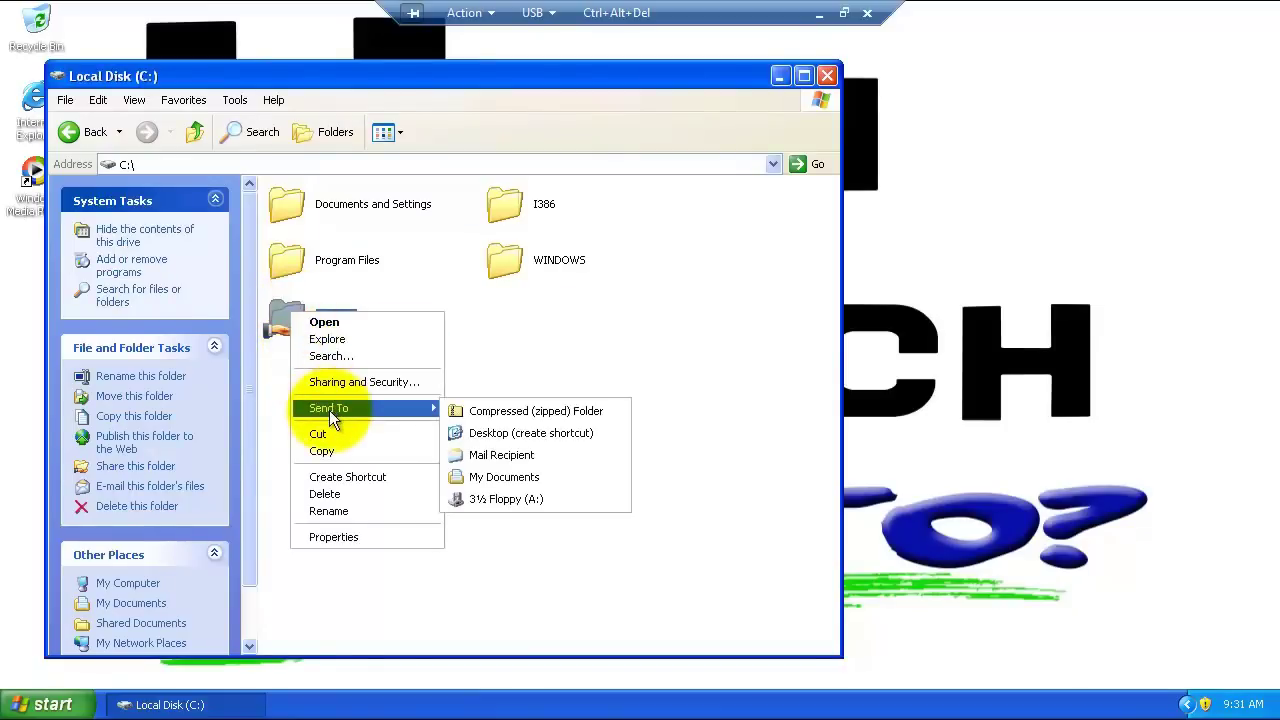
left_click(480, 433)
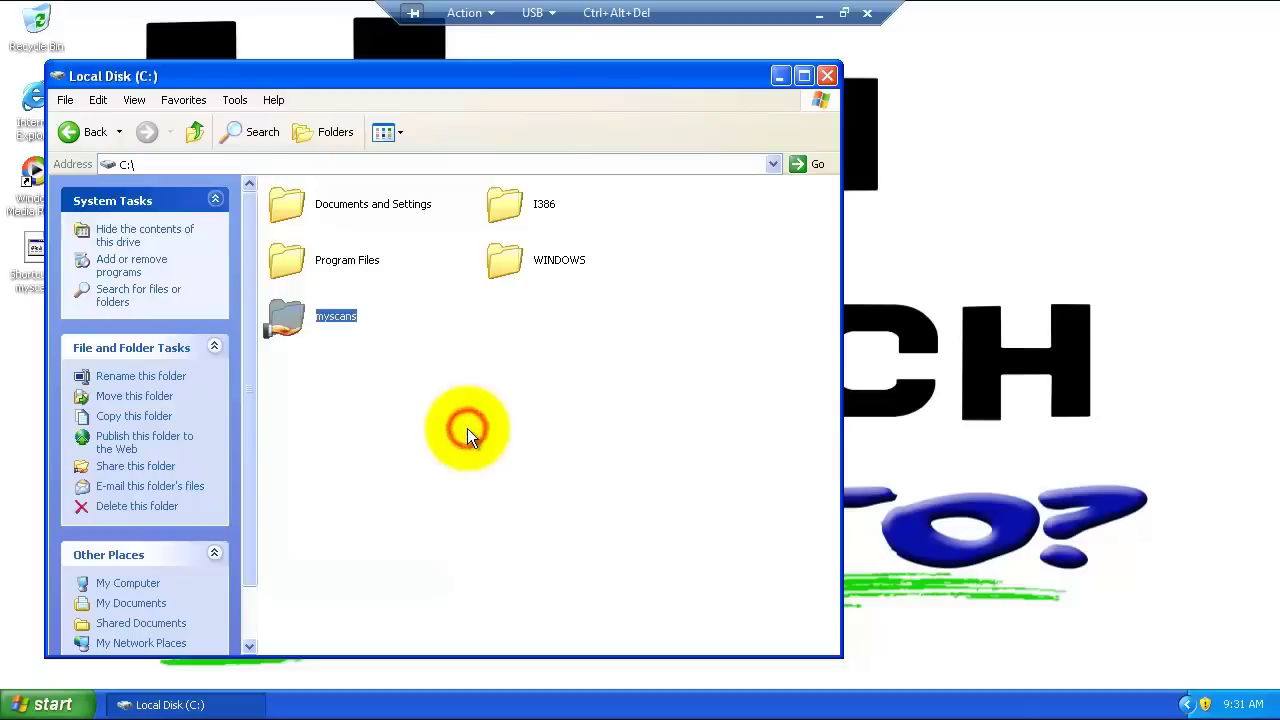
left_click(828, 77)
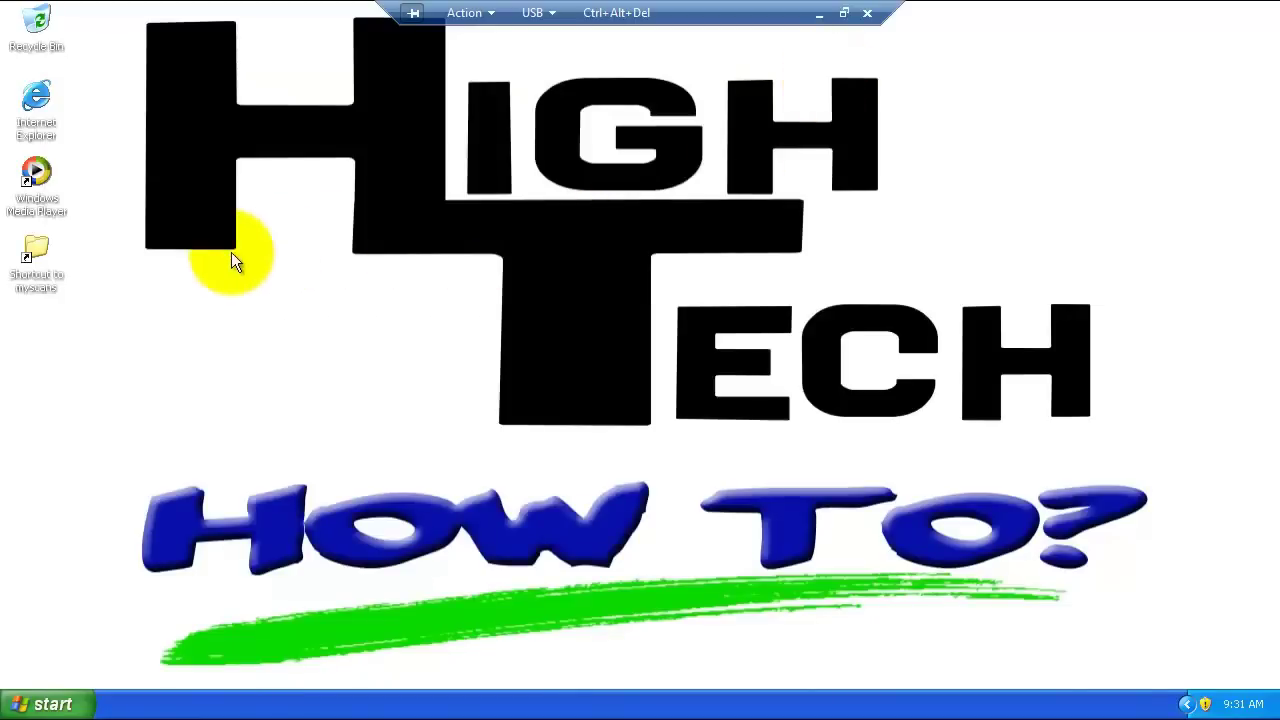
left_click(36, 251)
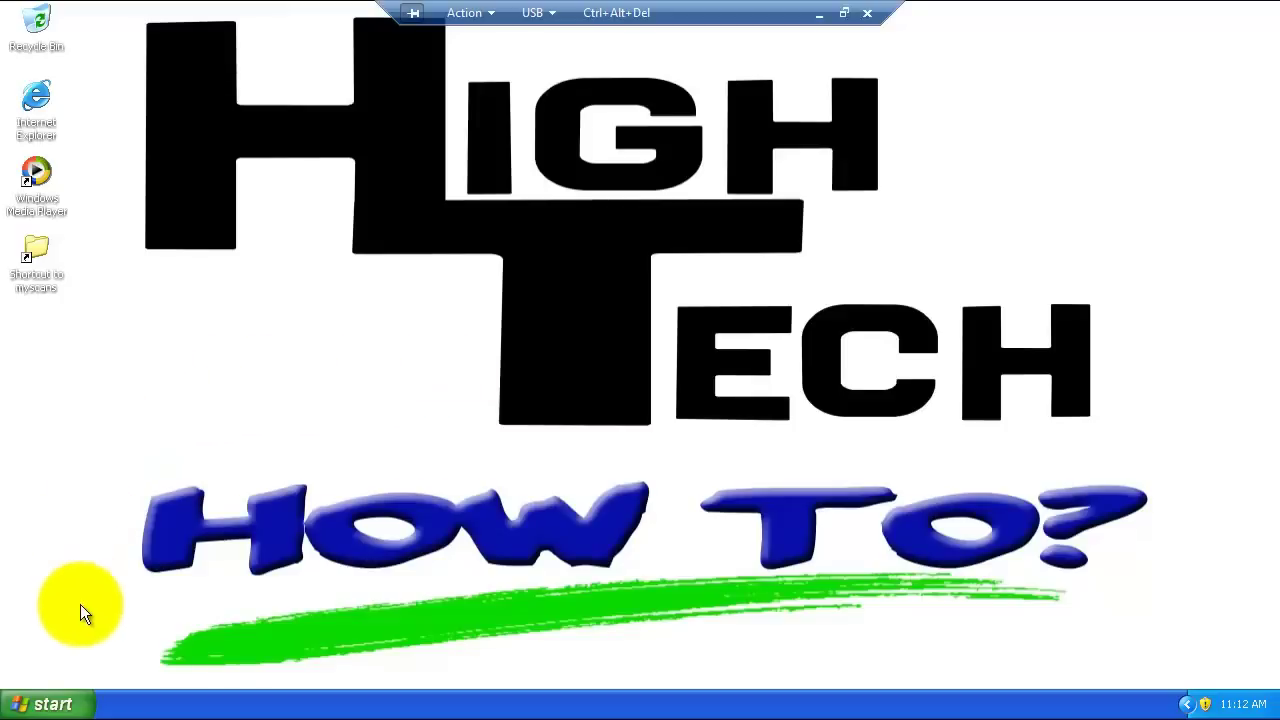
Step: Open Printers and Faxes and bring up the Bizhub 350 printer's context menu
left_click(54, 705)
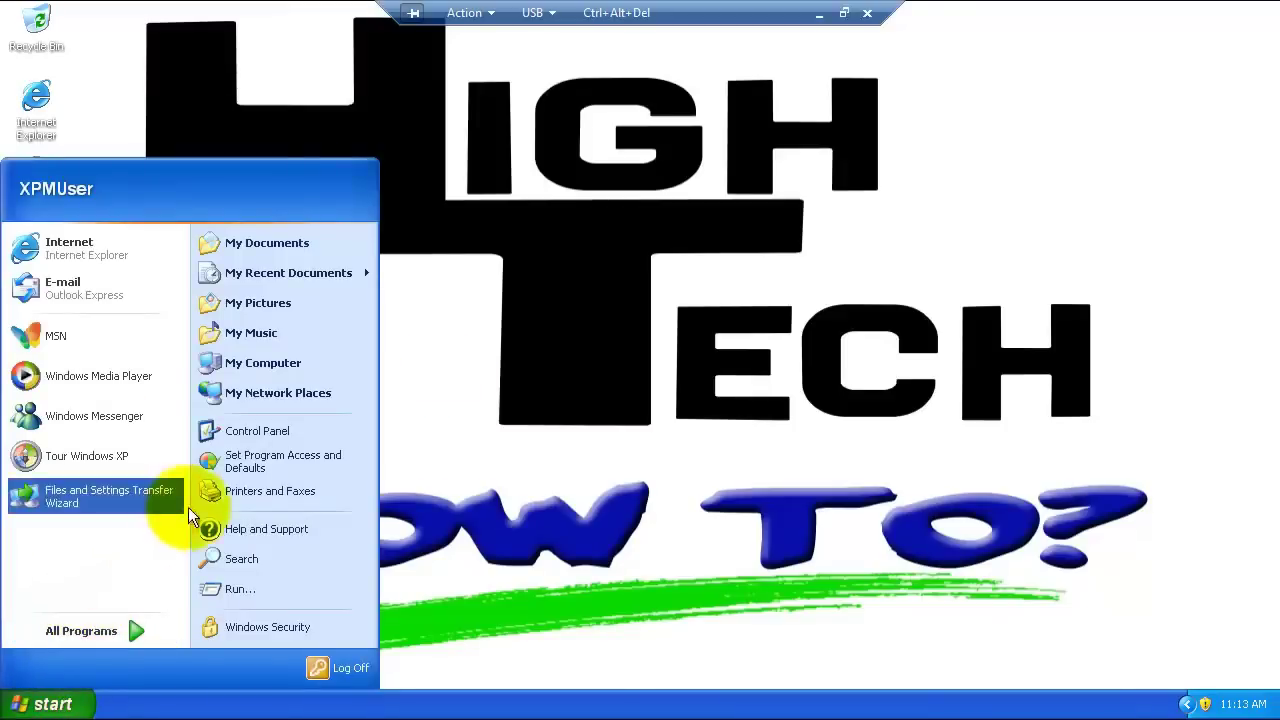
left_click(250, 492)
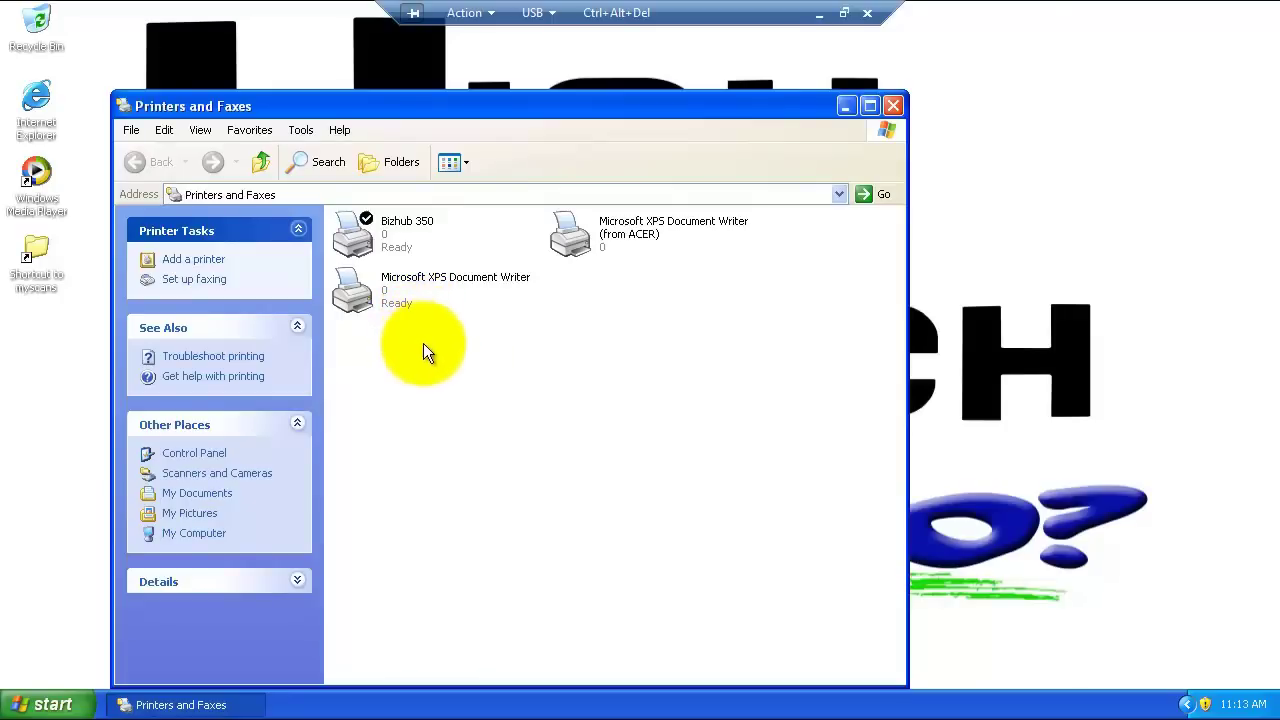
right_click(374, 231)
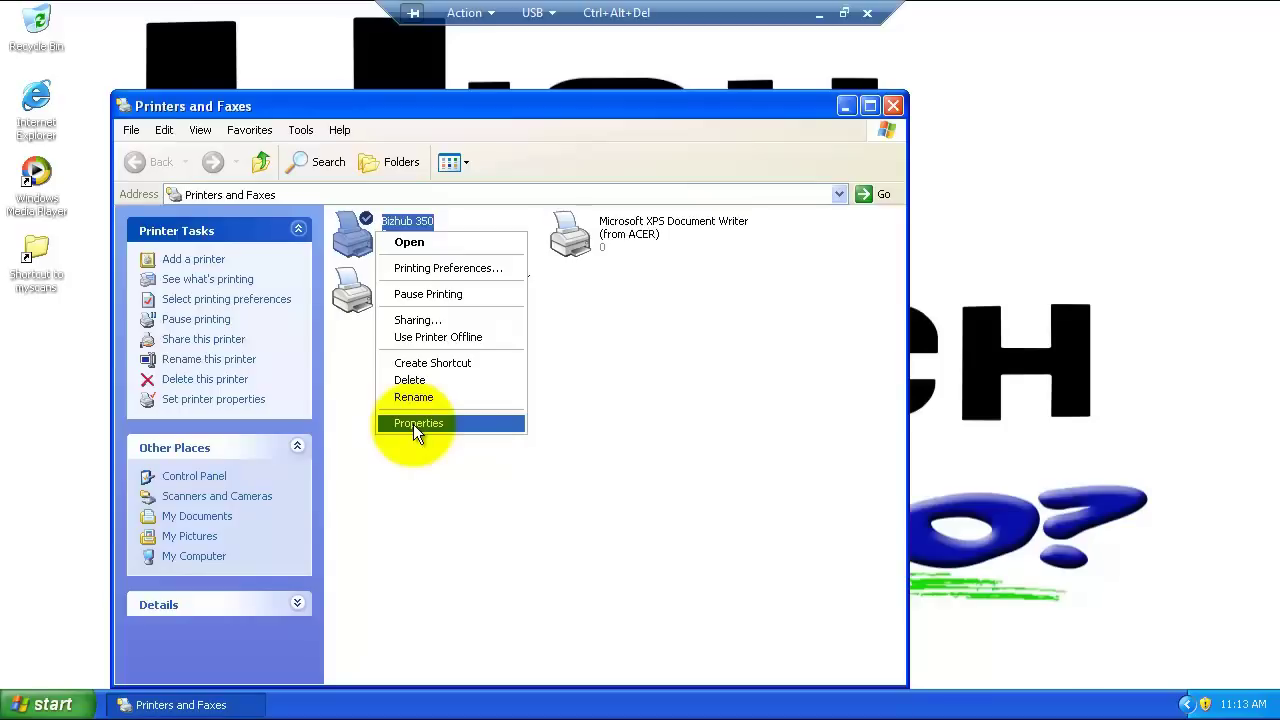
left_click(413, 424)
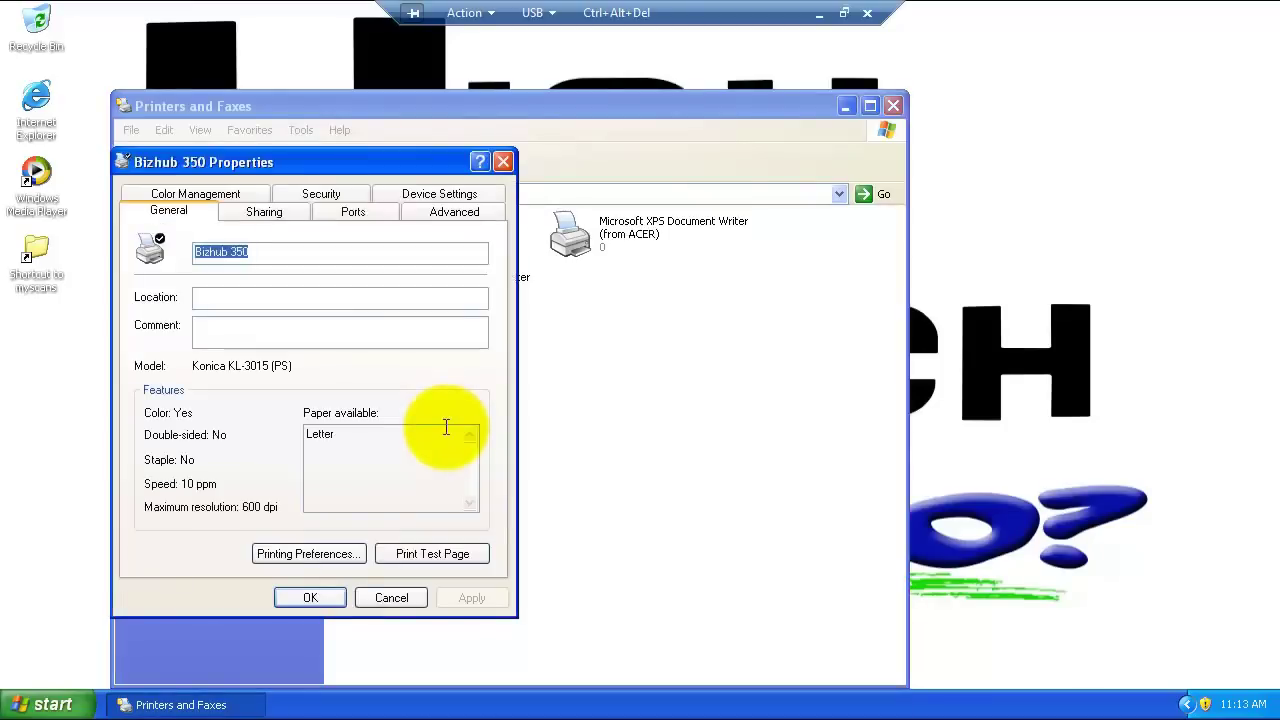
left_click(355, 215)
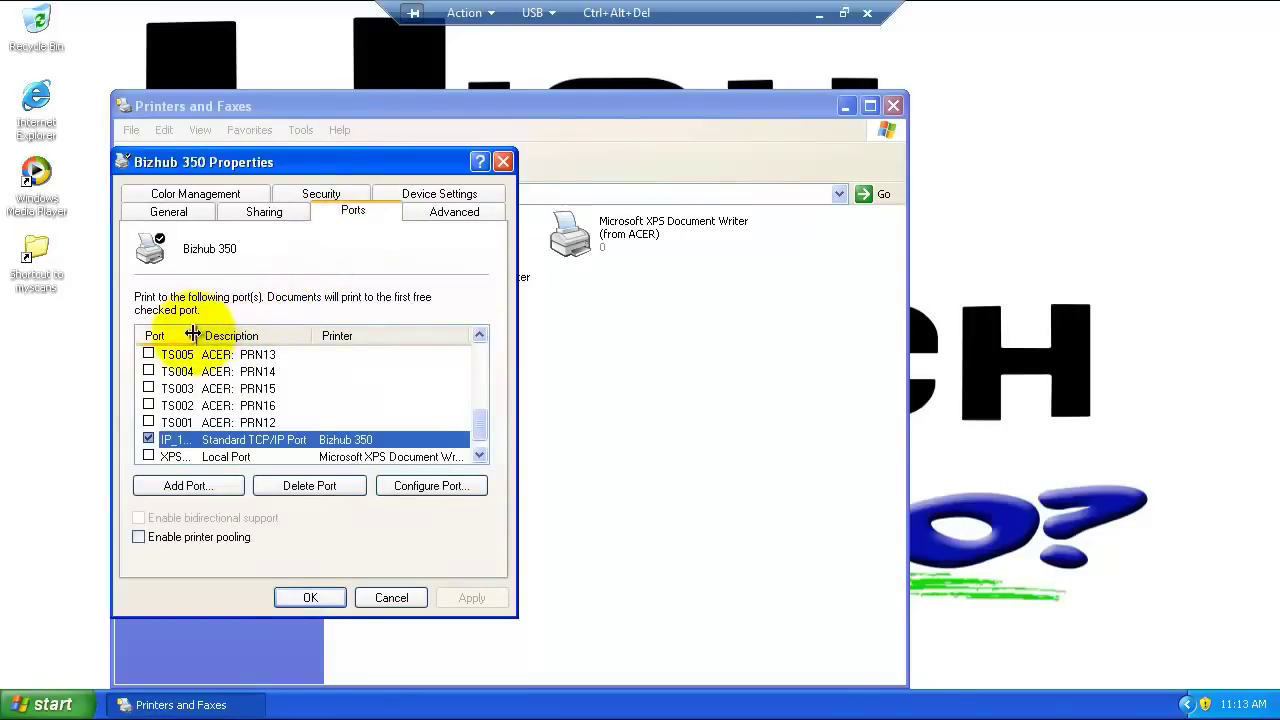
left_click_drag(193, 334, 298, 336)
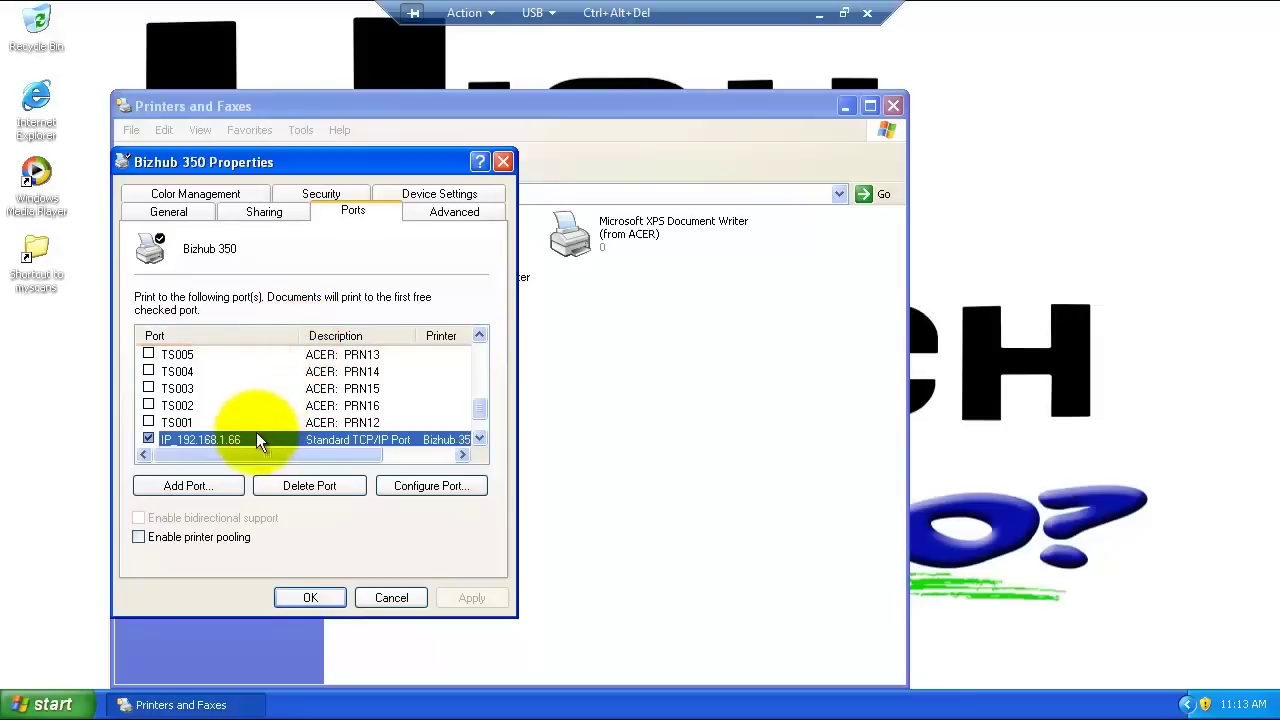
left_click(479, 439)
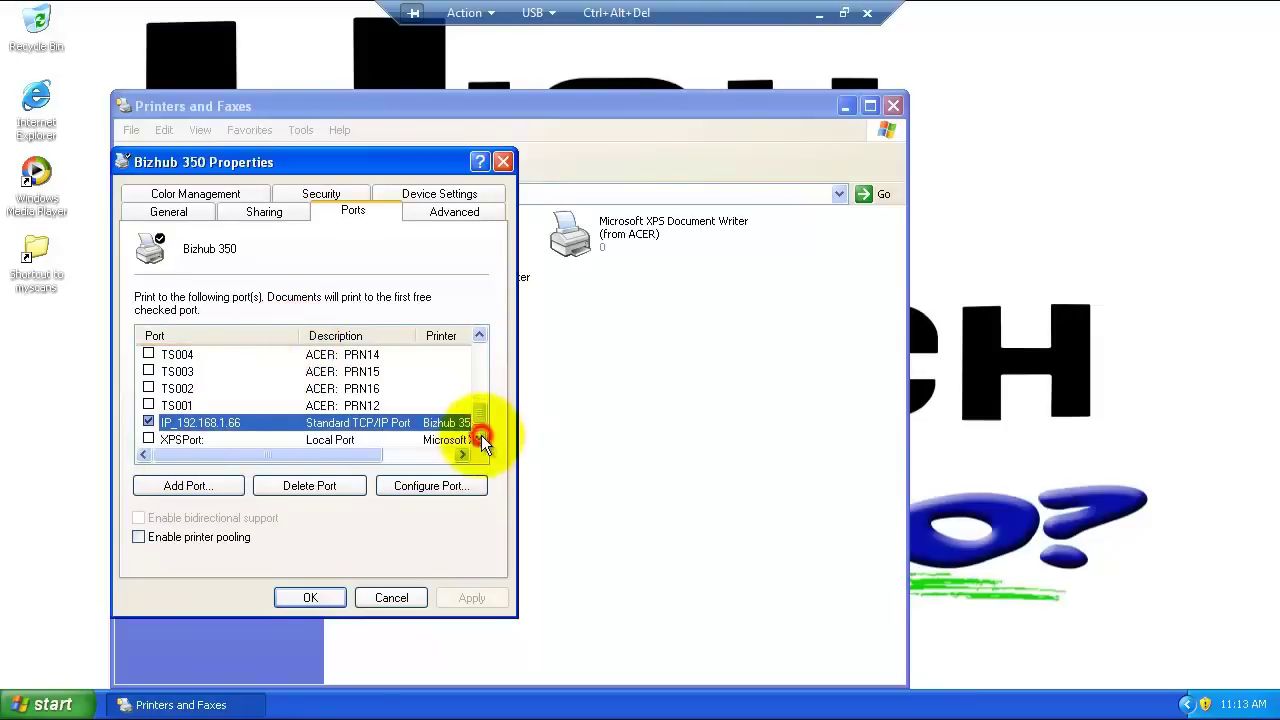
left_click(479, 439)
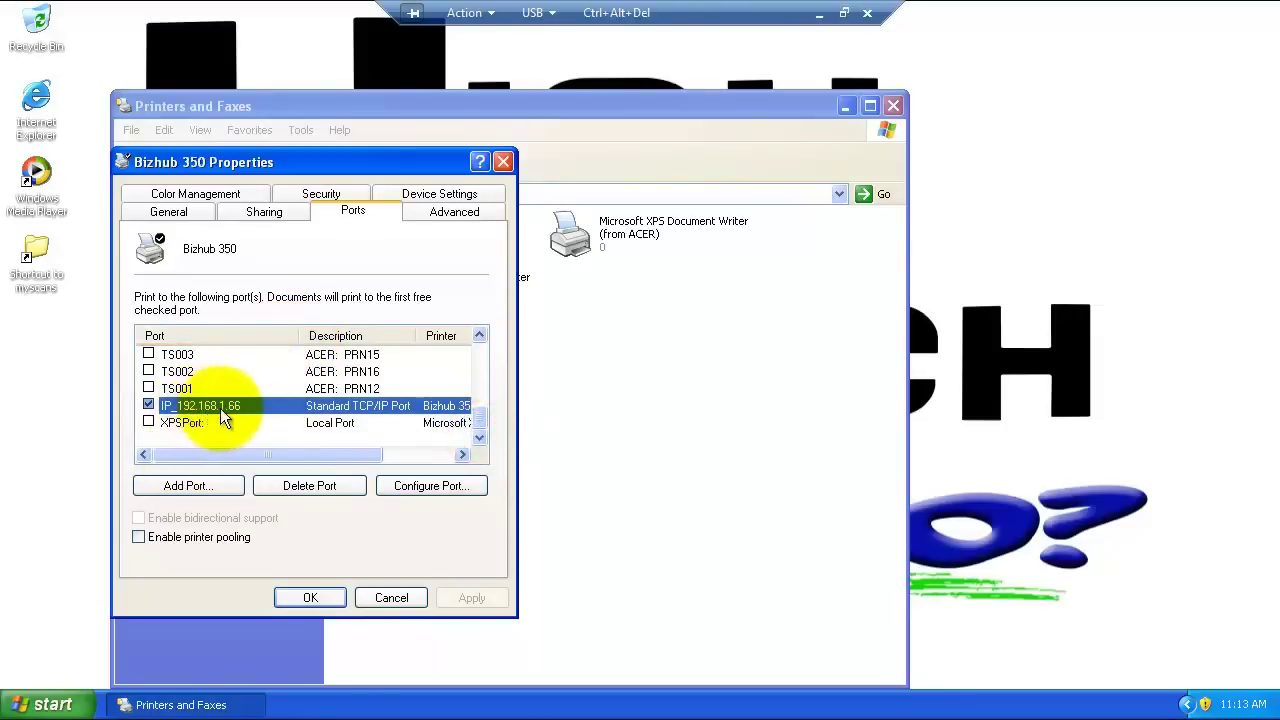
left_click(393, 597)
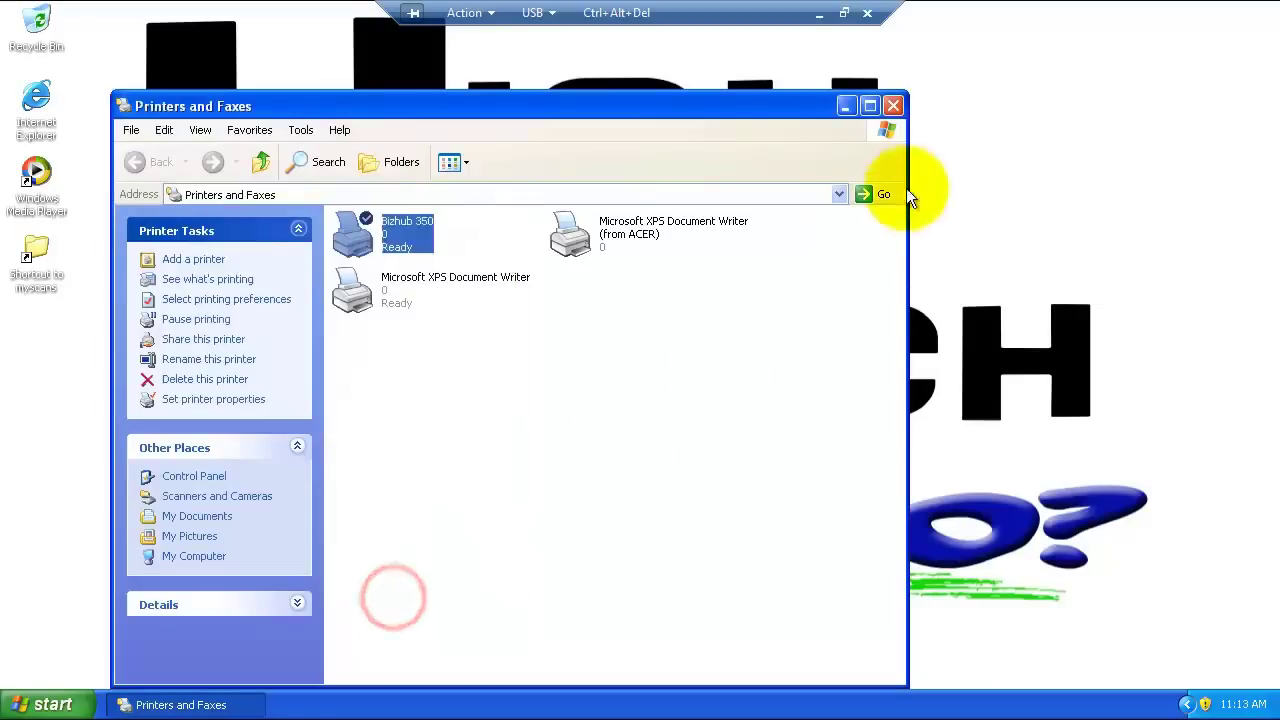
Step: Close the Printers and Faxes window to return to the desktop
left_click(895, 106)
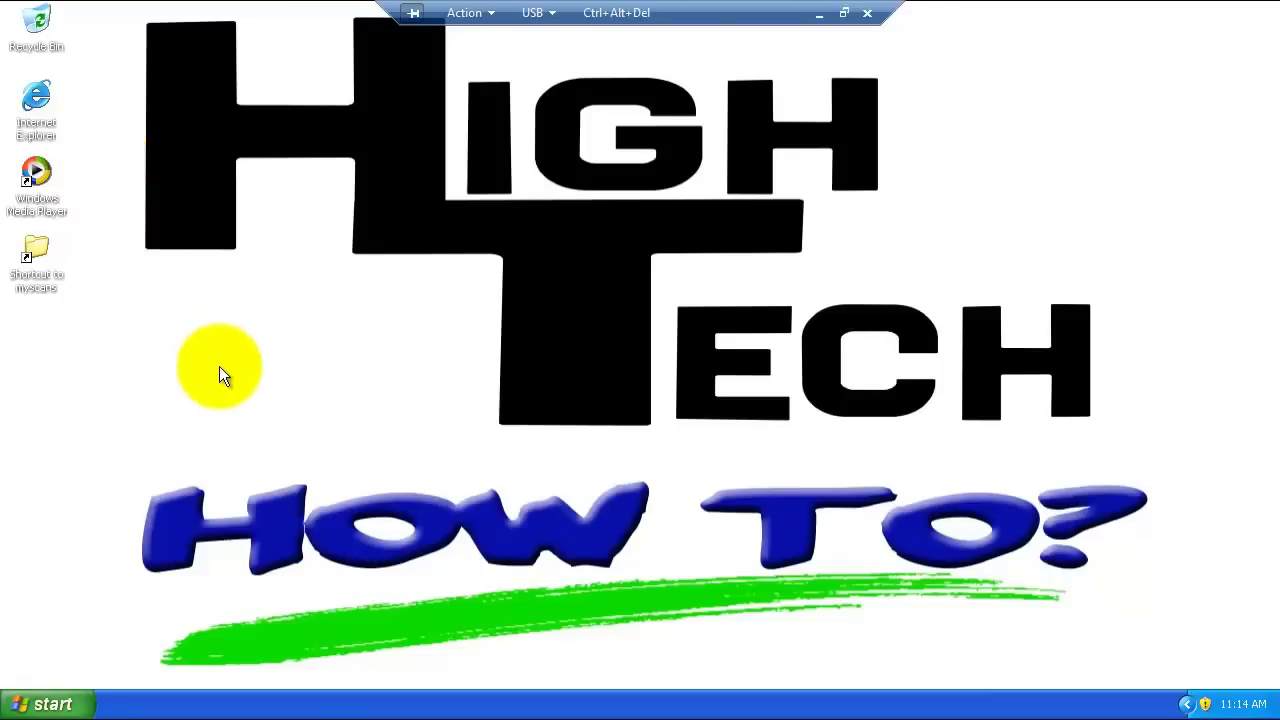
Step: Launch Internet Explorer and load the copier's PageScope page at 192.168.1.66
double_click(38, 104)
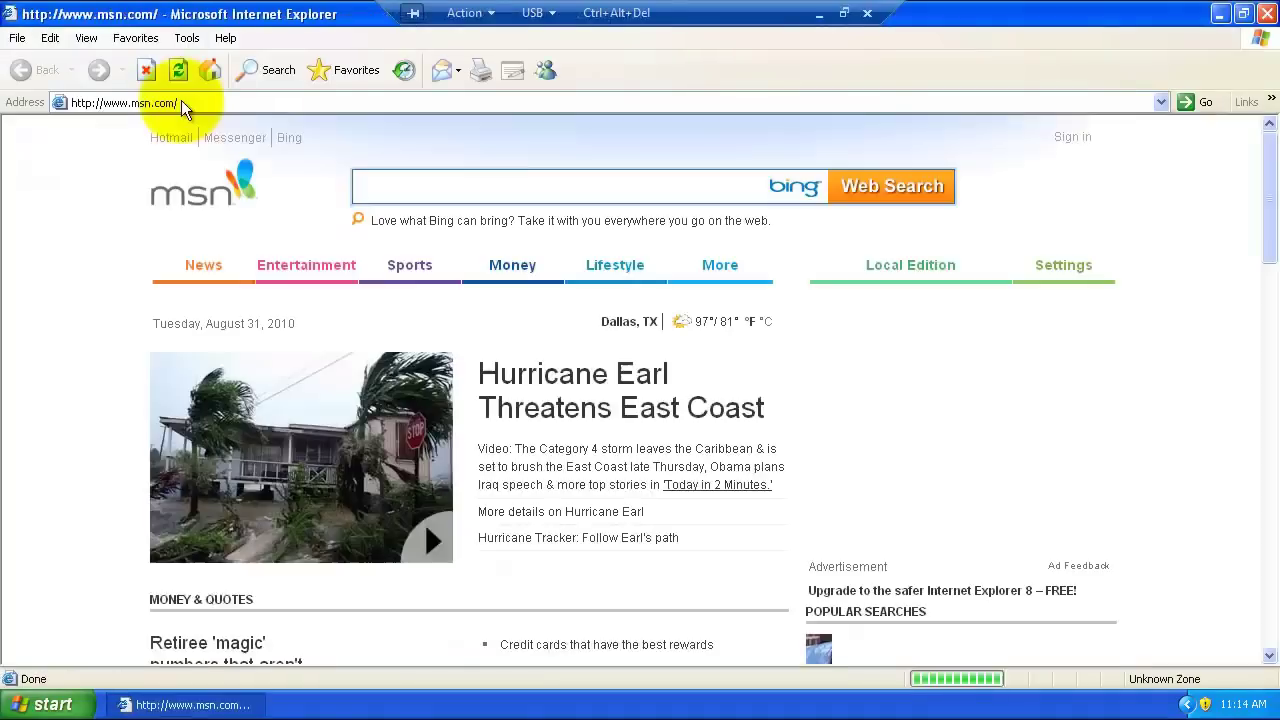
left_click(180, 102)
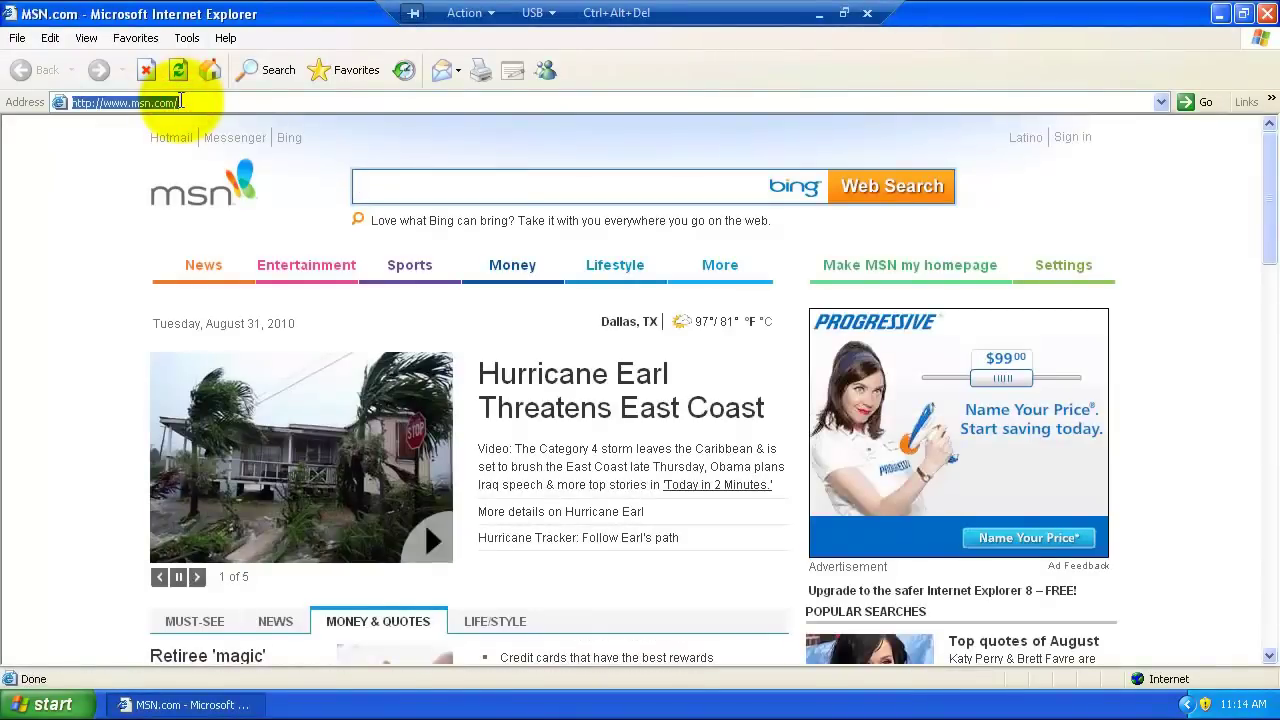
key("BackSpace")
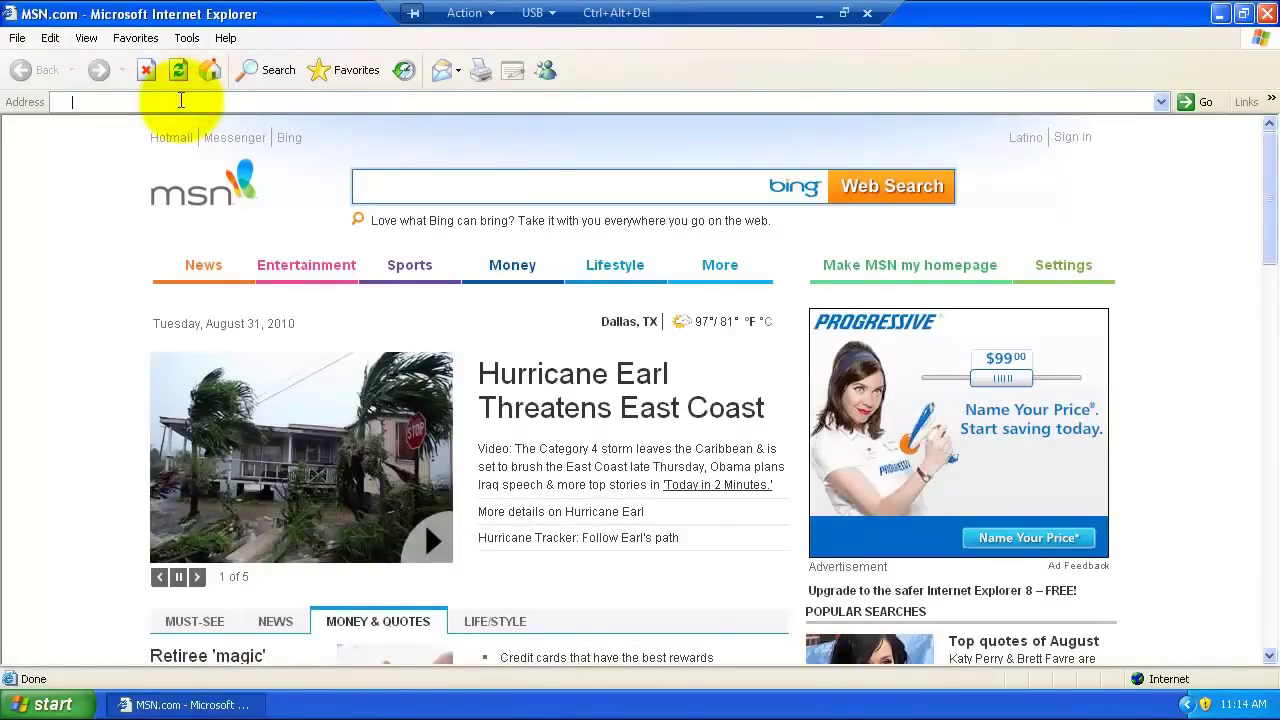
type("192")
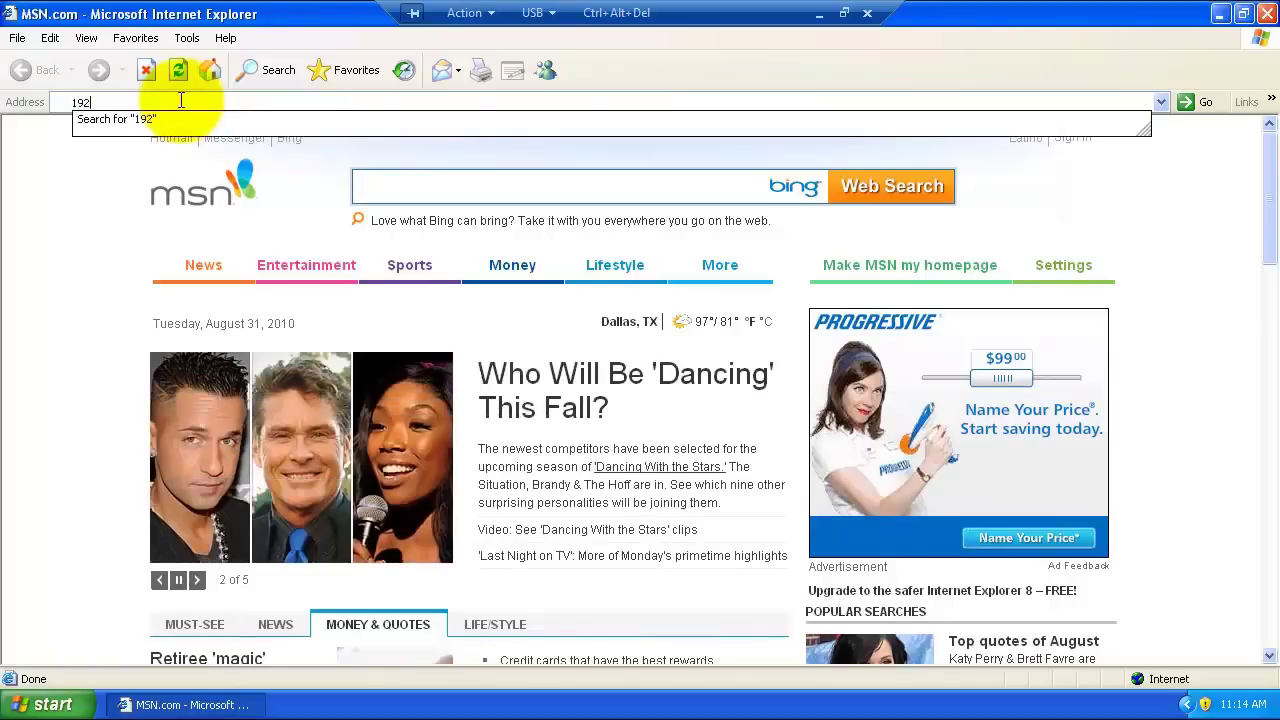
type(".168.1.66")
key("Return")
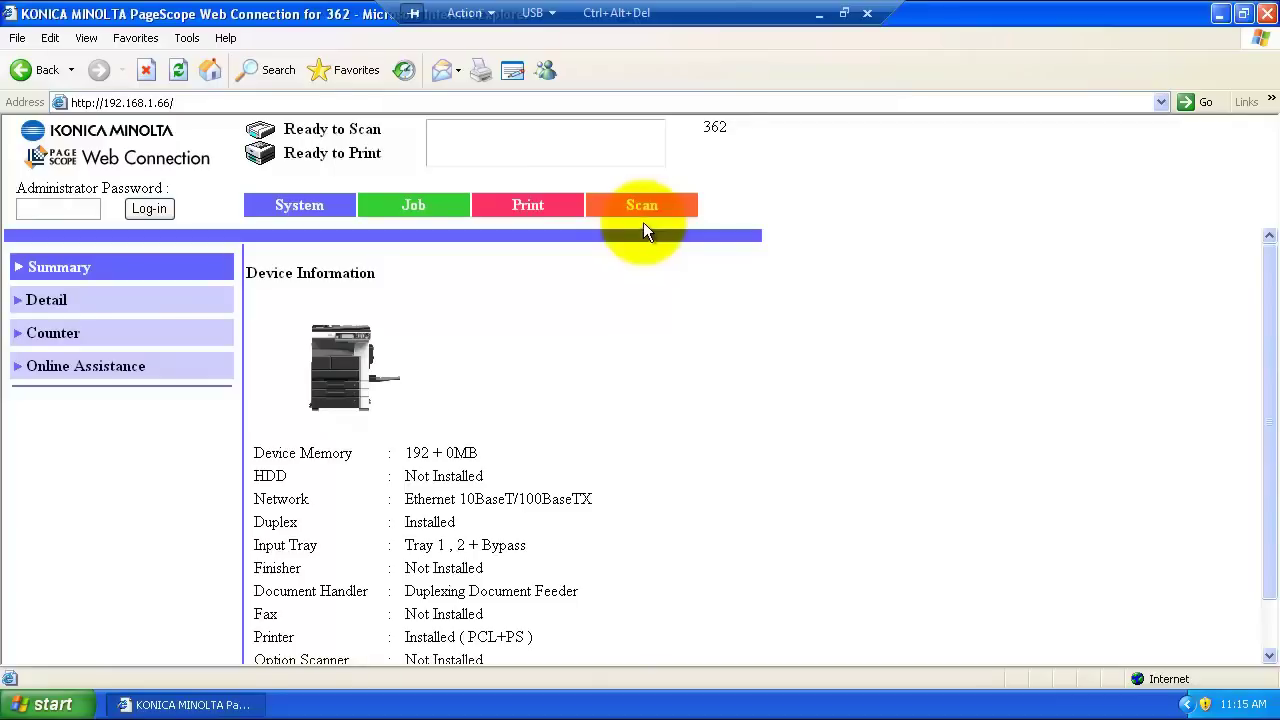
Step: In the copier's Scan settings, apply 'Scan' as the first one-touch index name
left_click(646, 206)
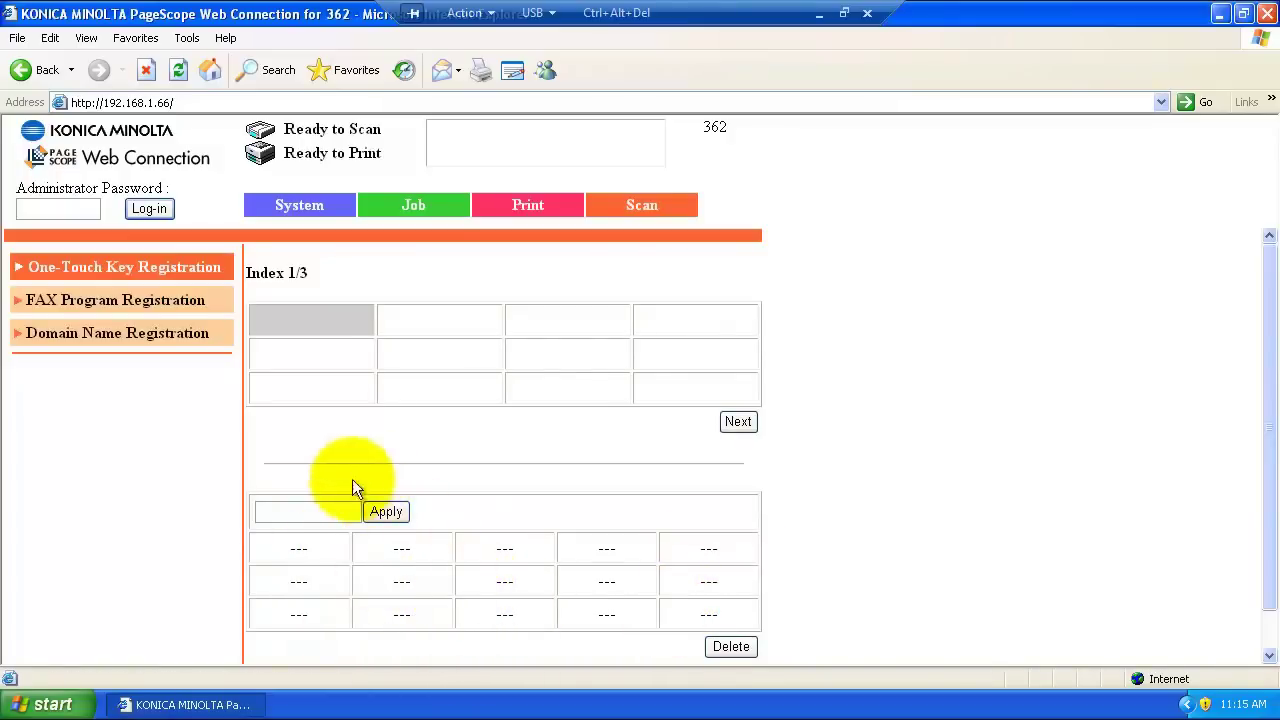
left_click(314, 511)
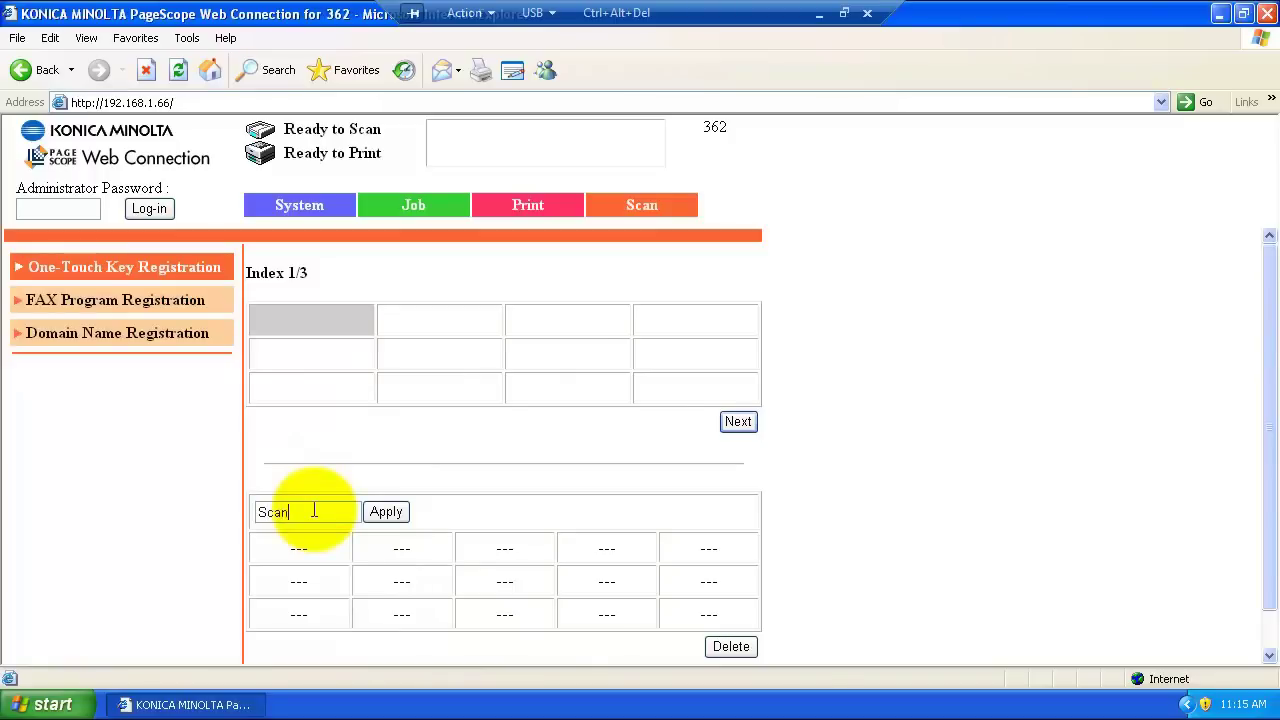
left_click(380, 513)
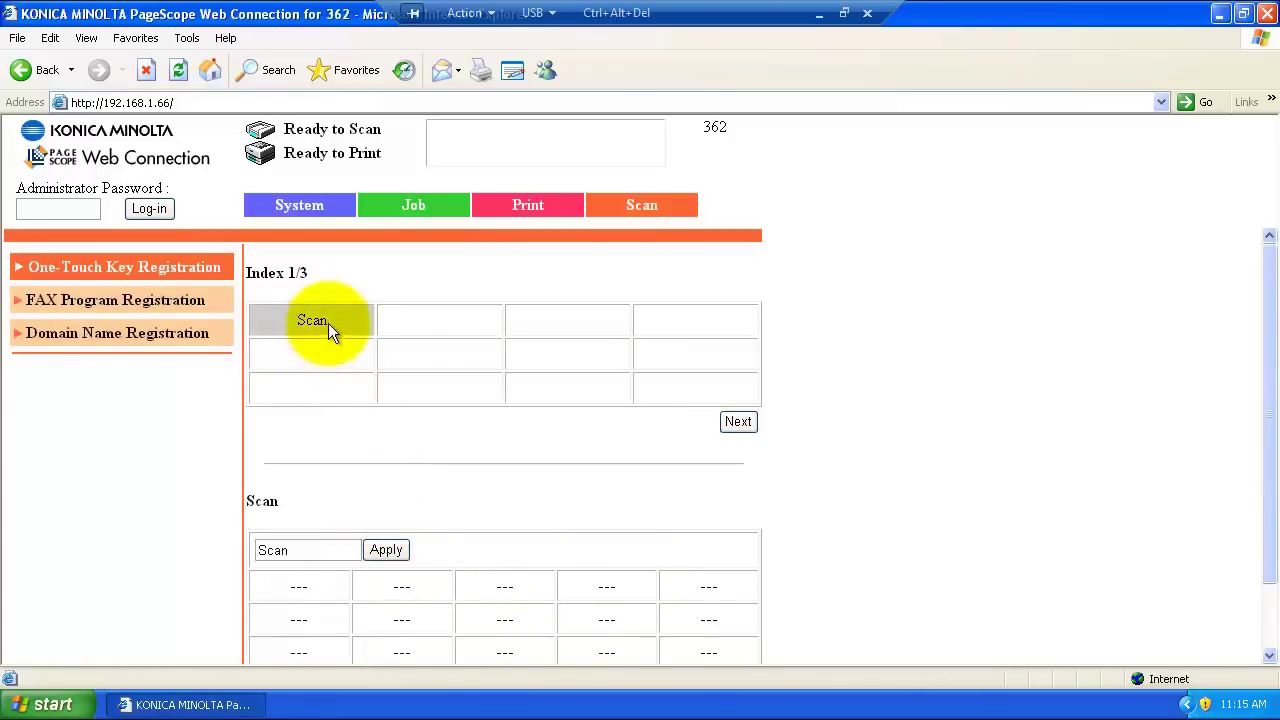
Step: Start a new one-touch key with a TX:PC(SMB) destination
left_click(302, 590)
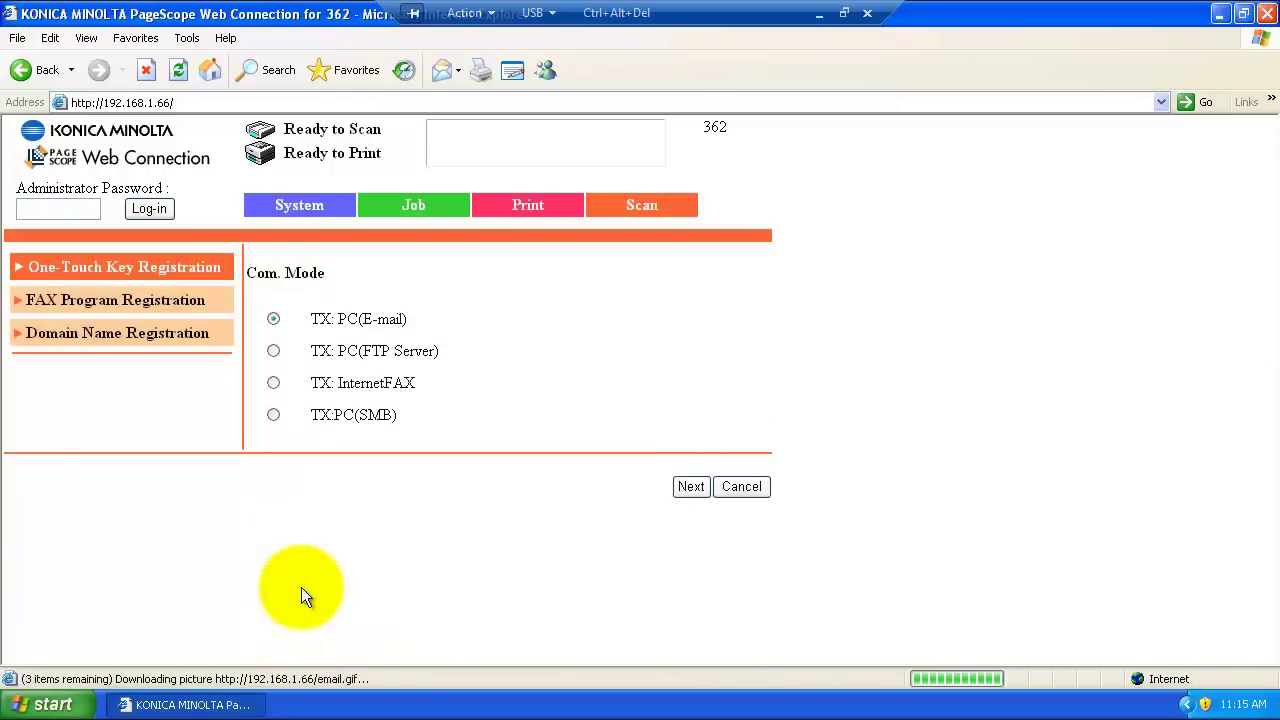
left_click(273, 414)
left_click(693, 486)
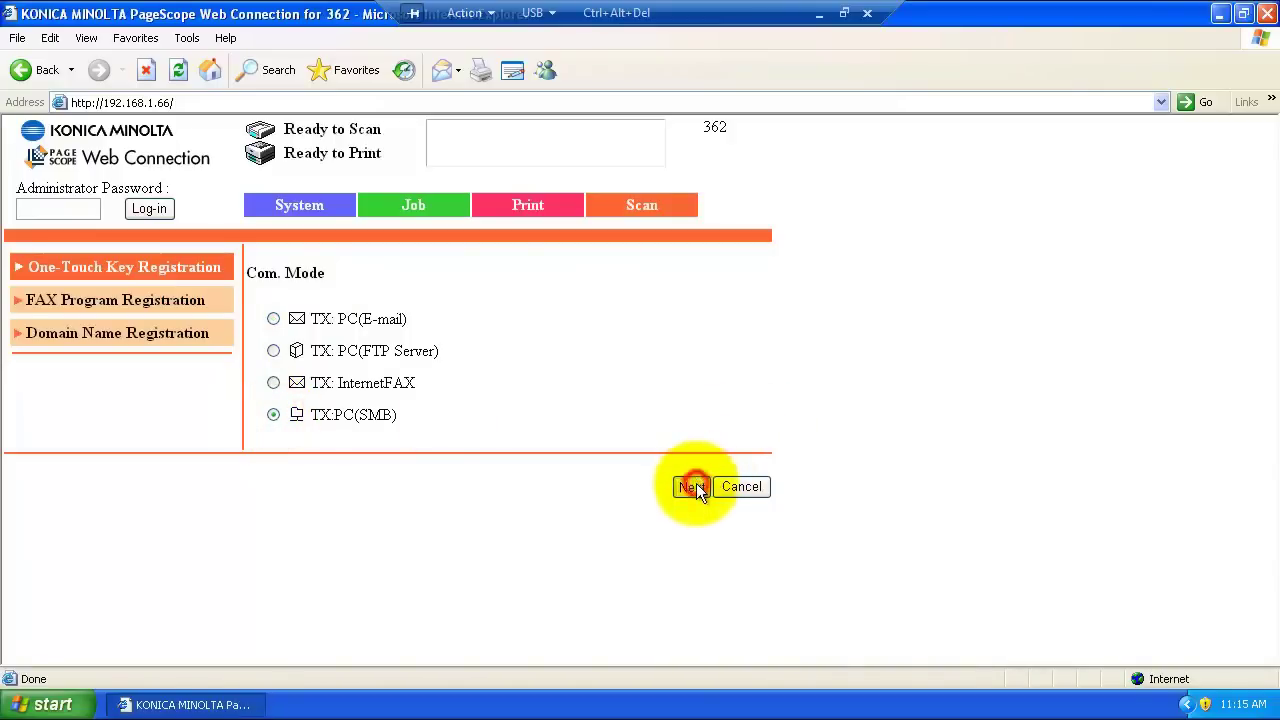
Step: Enter the key's name (a person's name) and choose Host Name as the destination type
left_click(559, 319)
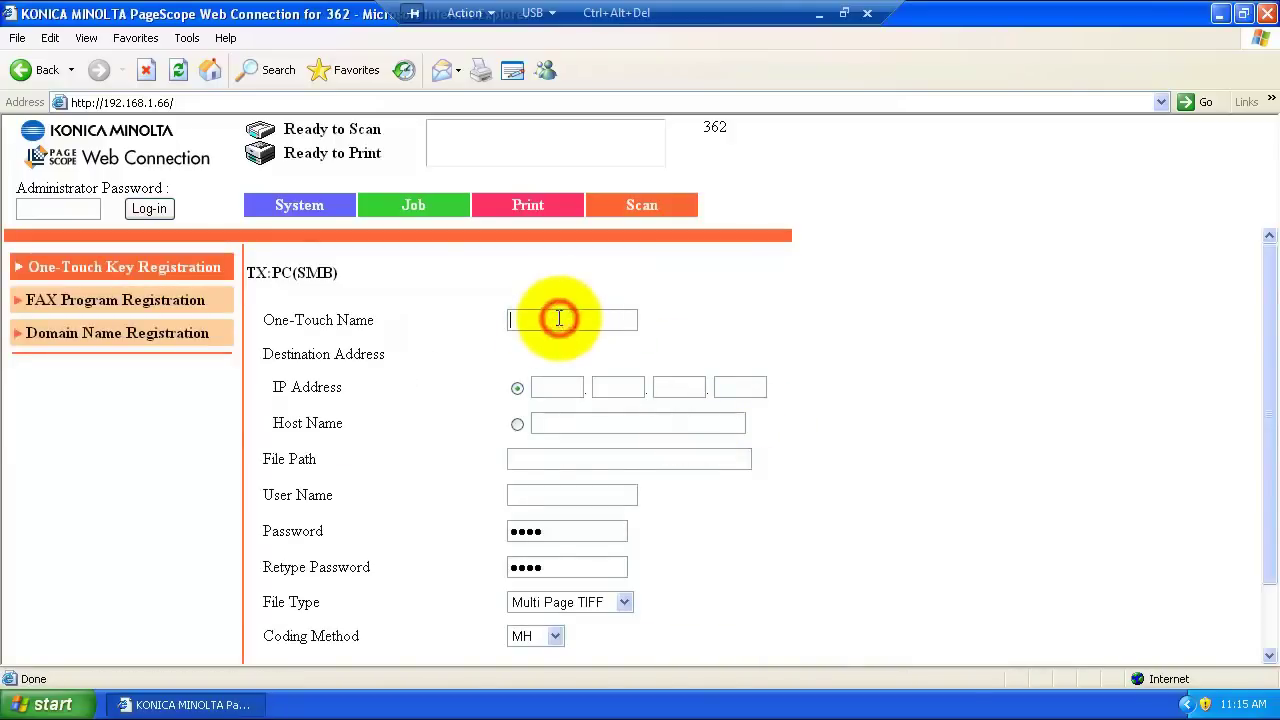
type("Jarrod")
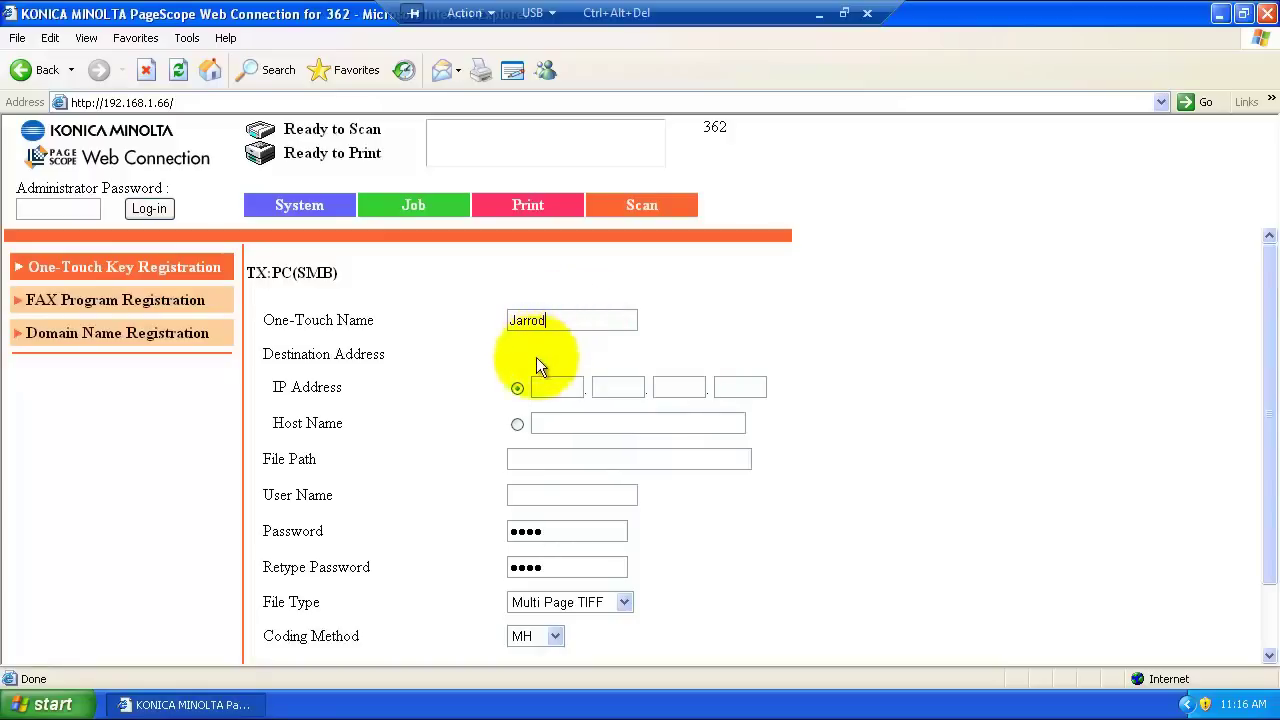
left_click(541, 424)
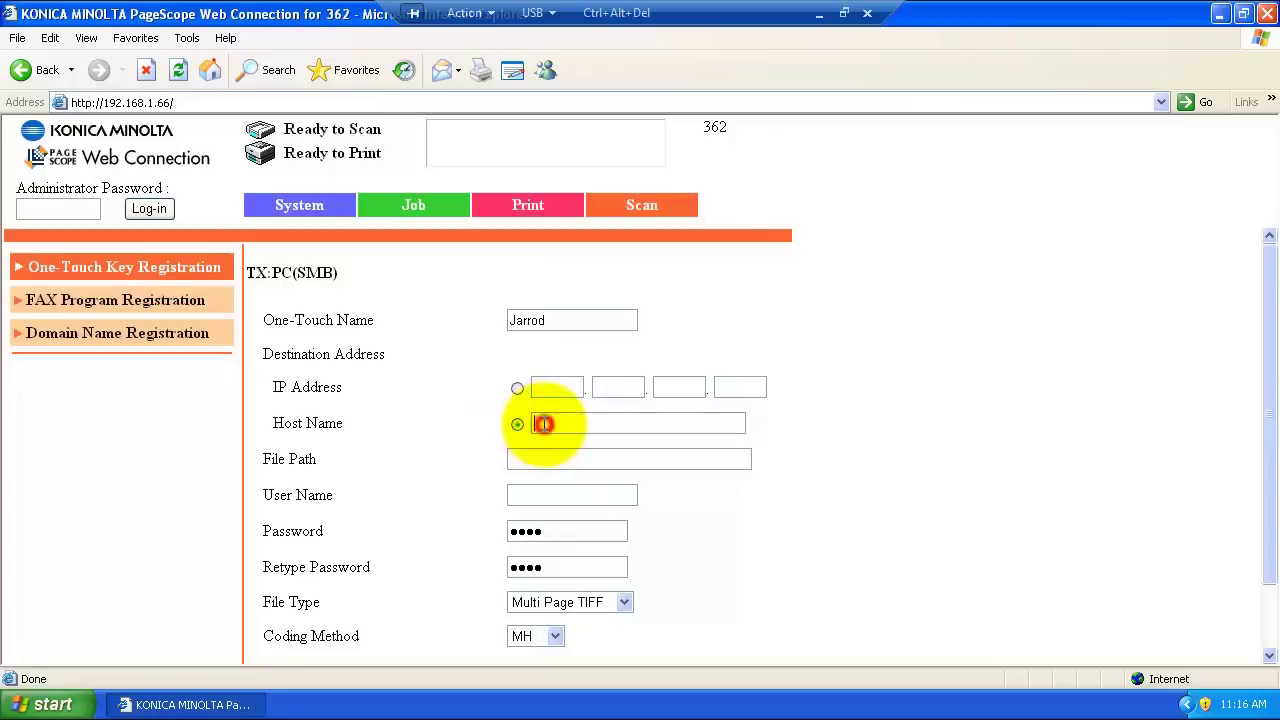
Step: Copy the full computer name VirtualXP-56538 from the Computer Name tab of System Properties
left_click(52, 705)
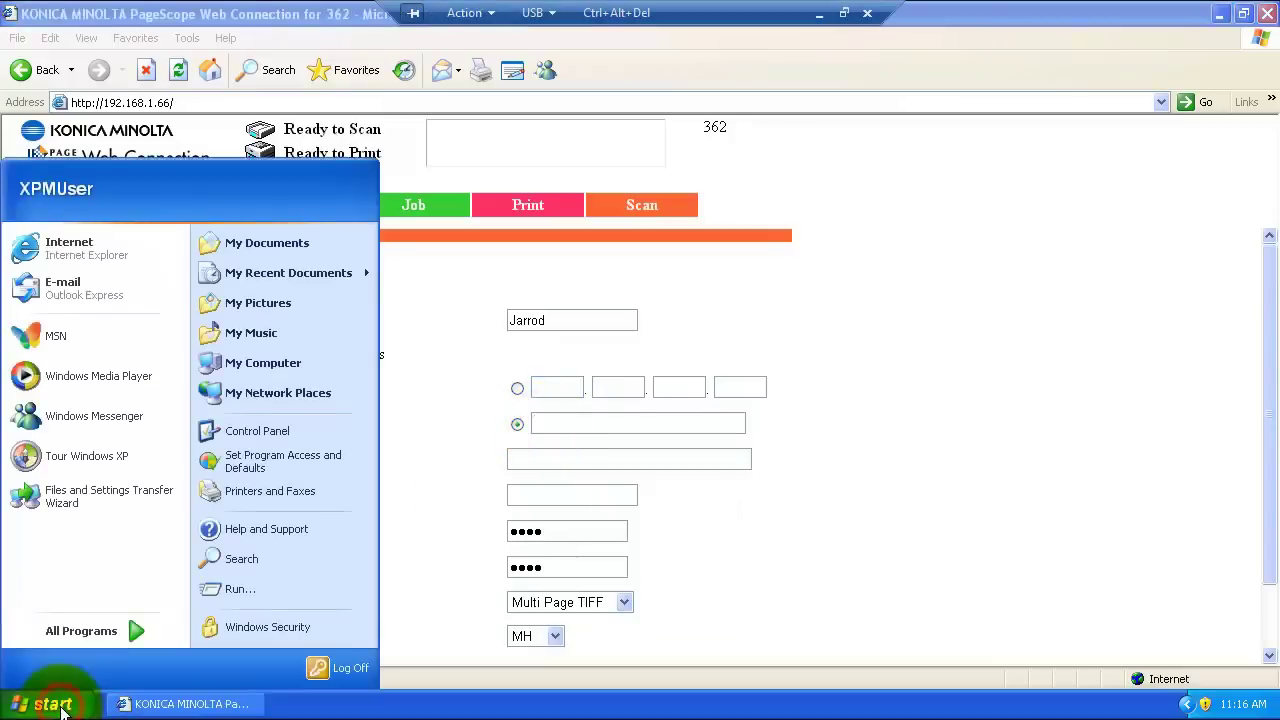
right_click(270, 368)
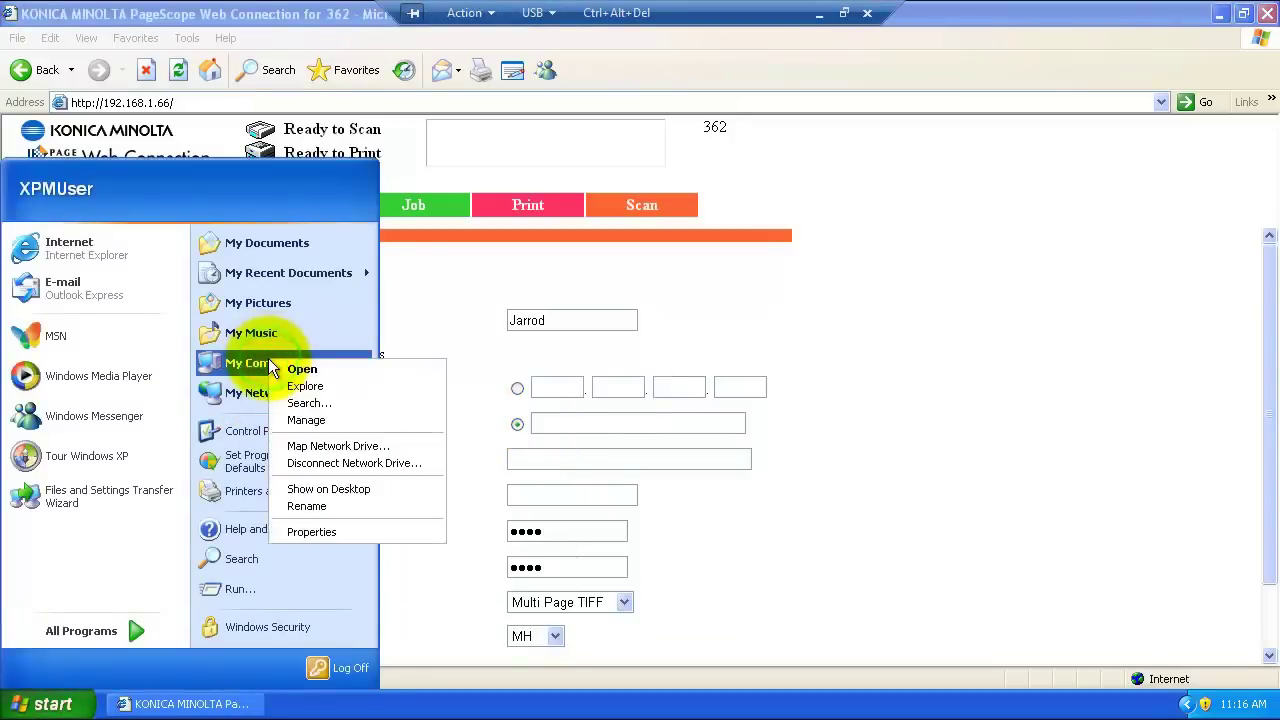
left_click(320, 532)
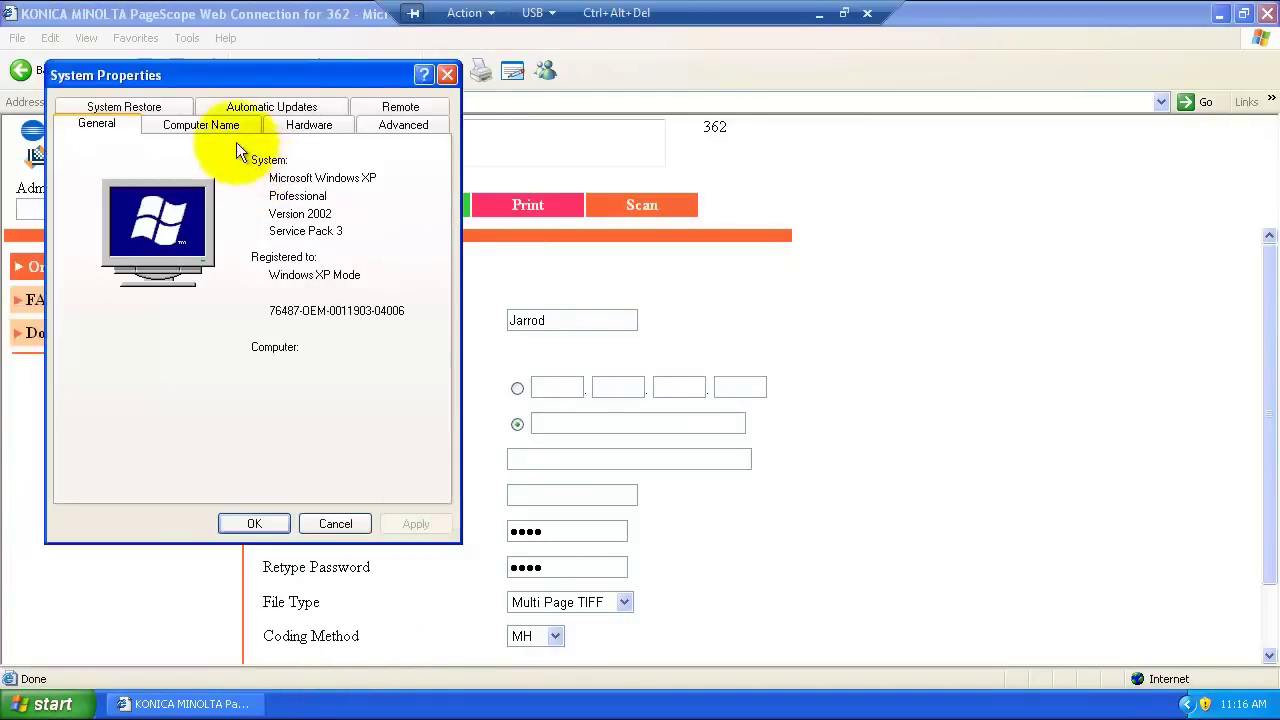
left_click(221, 124)
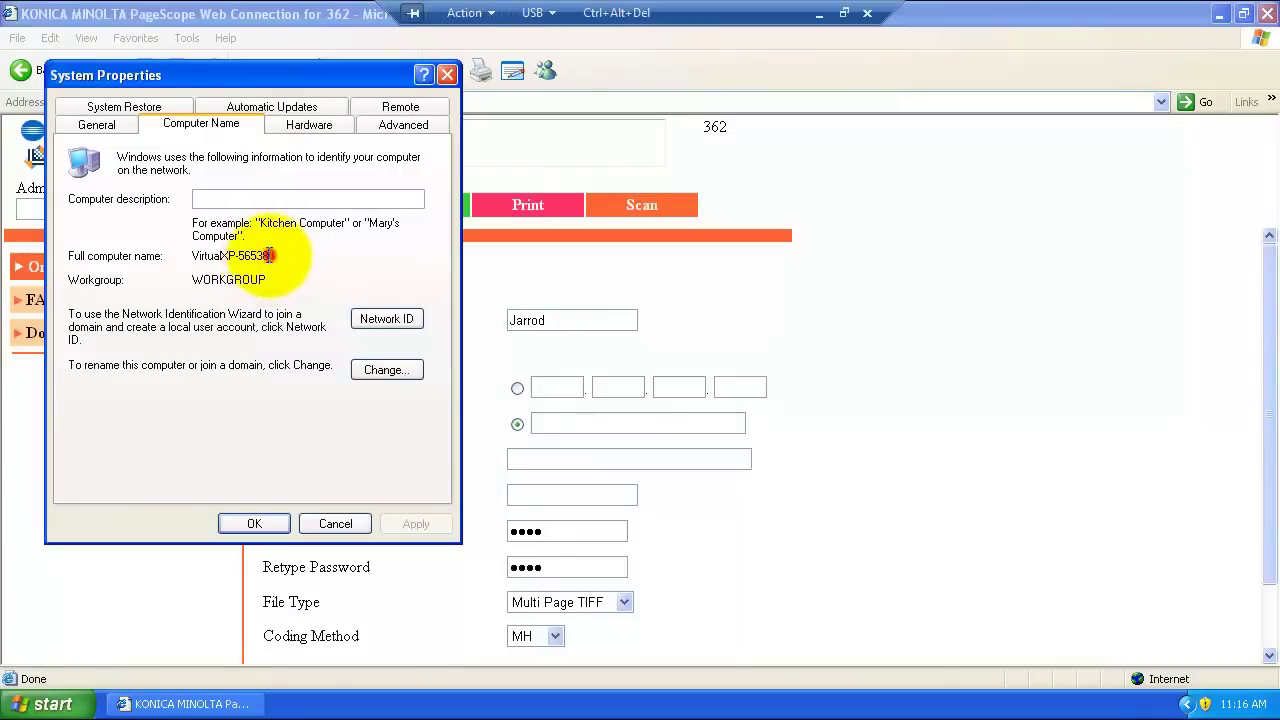
left_click_drag(269, 255, 194, 256)
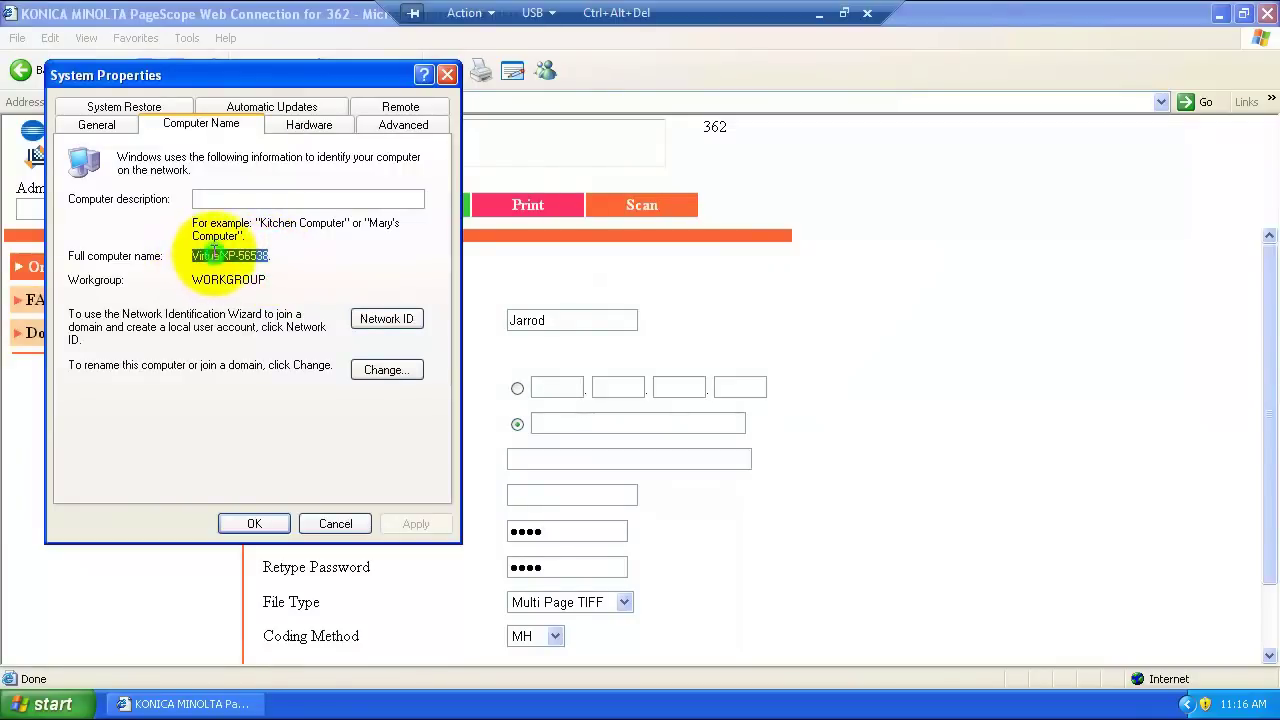
right_click(215, 254)
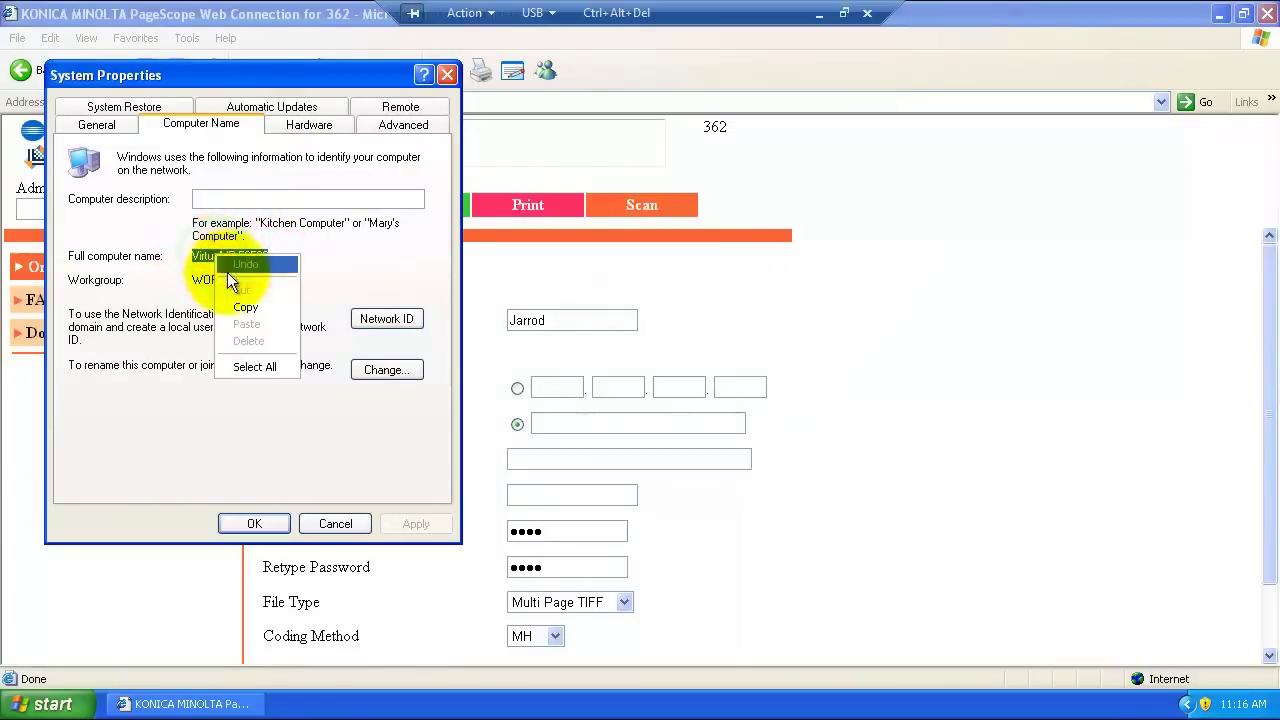
left_click(260, 316)
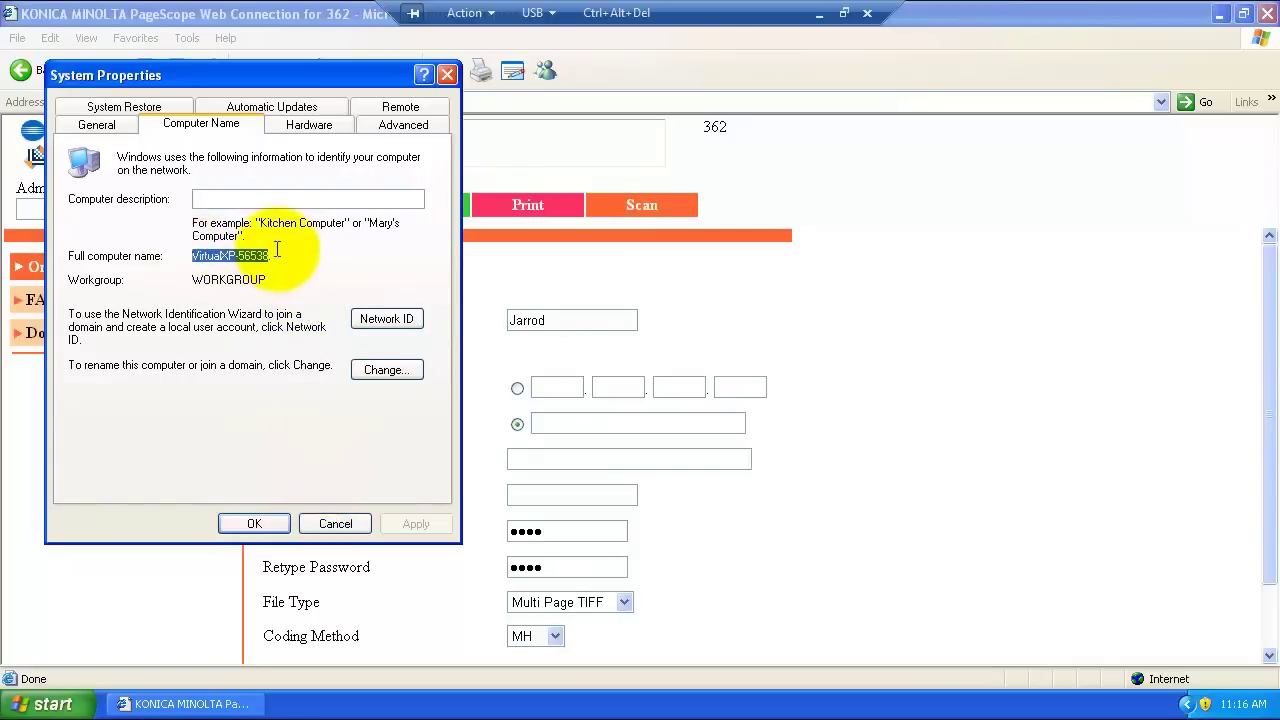
Step: Cancel System Properties and paste the computer name as Host Name, capitalized to VIRTUALXP-56538
left_click(335, 524)
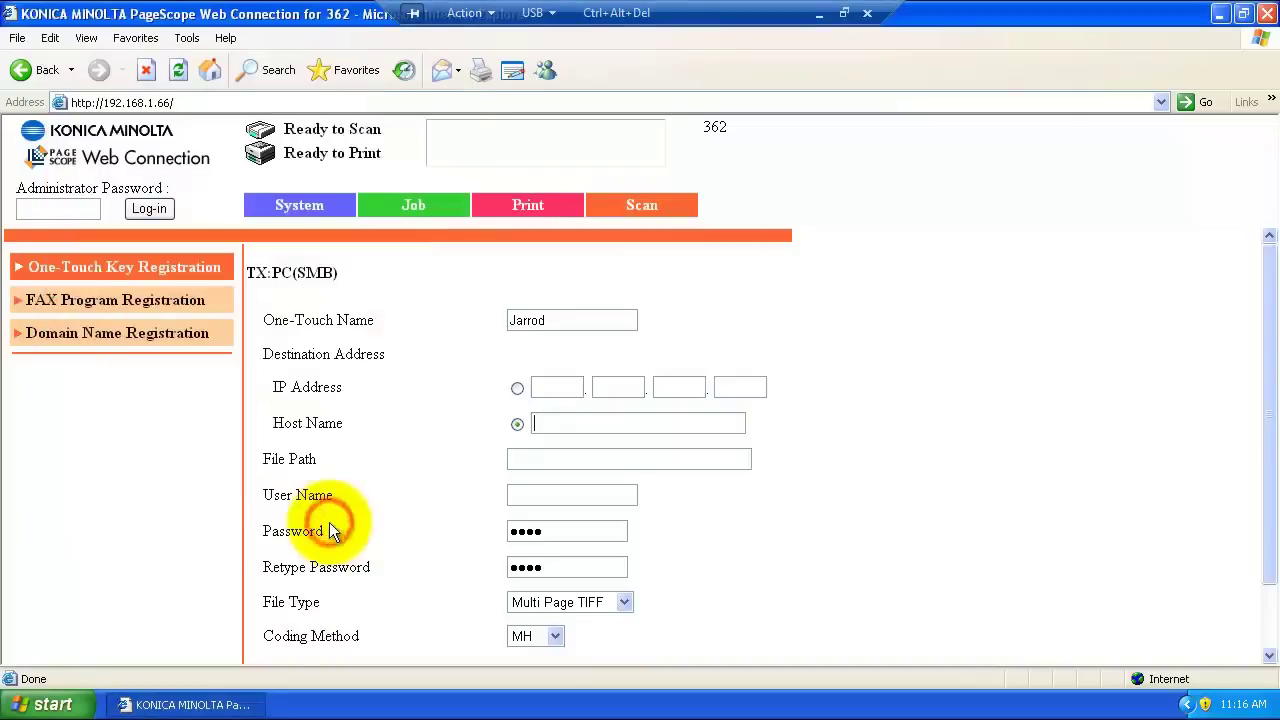
right_click(628, 428)
left_click(646, 491)
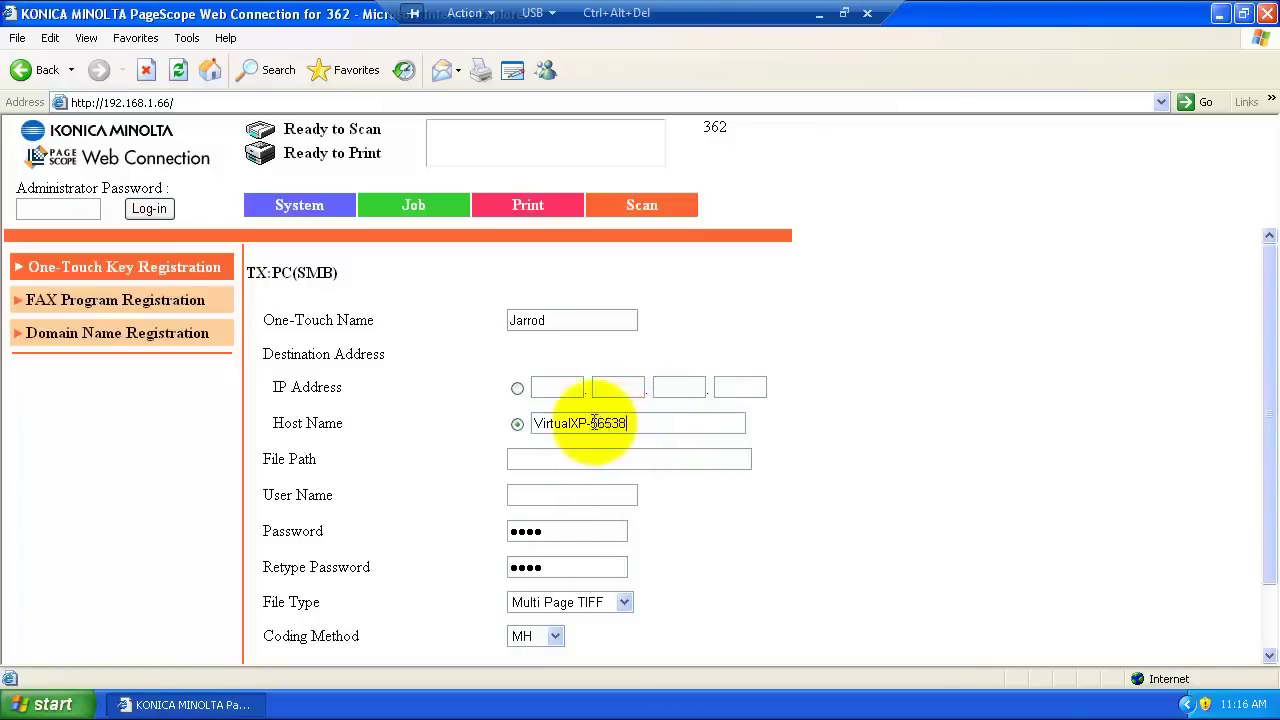
left_click_drag(573, 423, 541, 423)
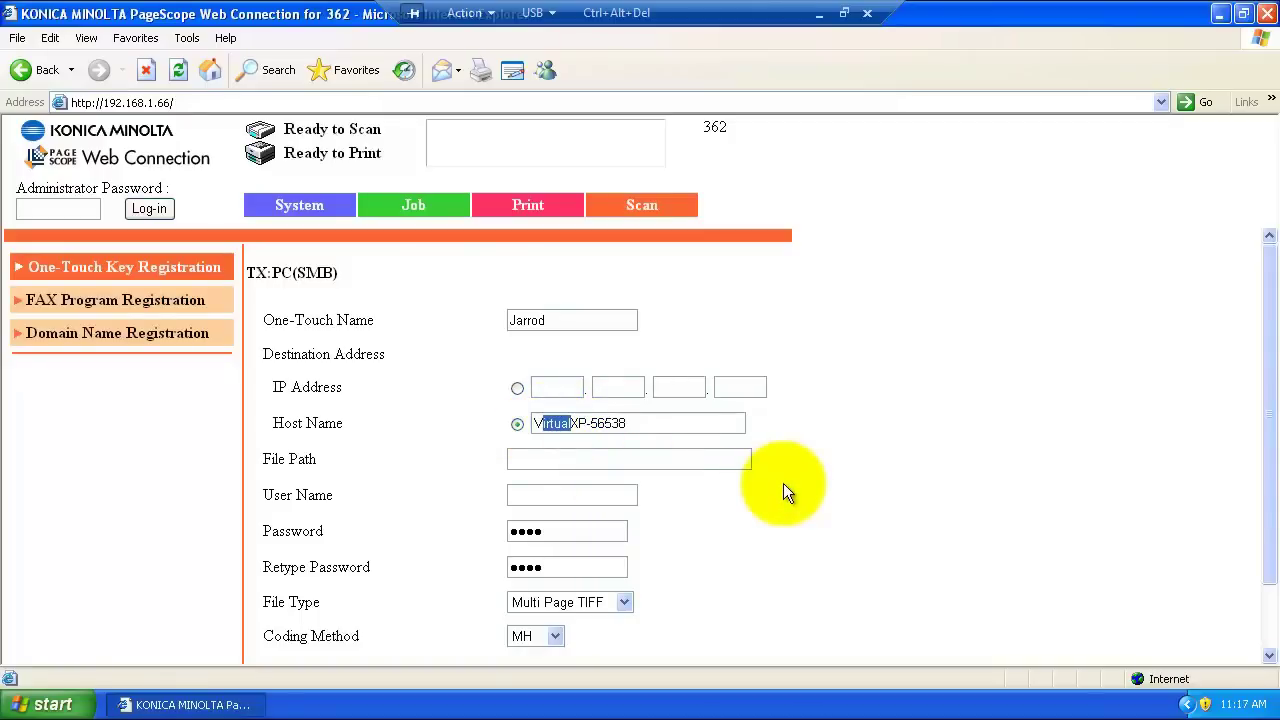
type("IRTUAL")
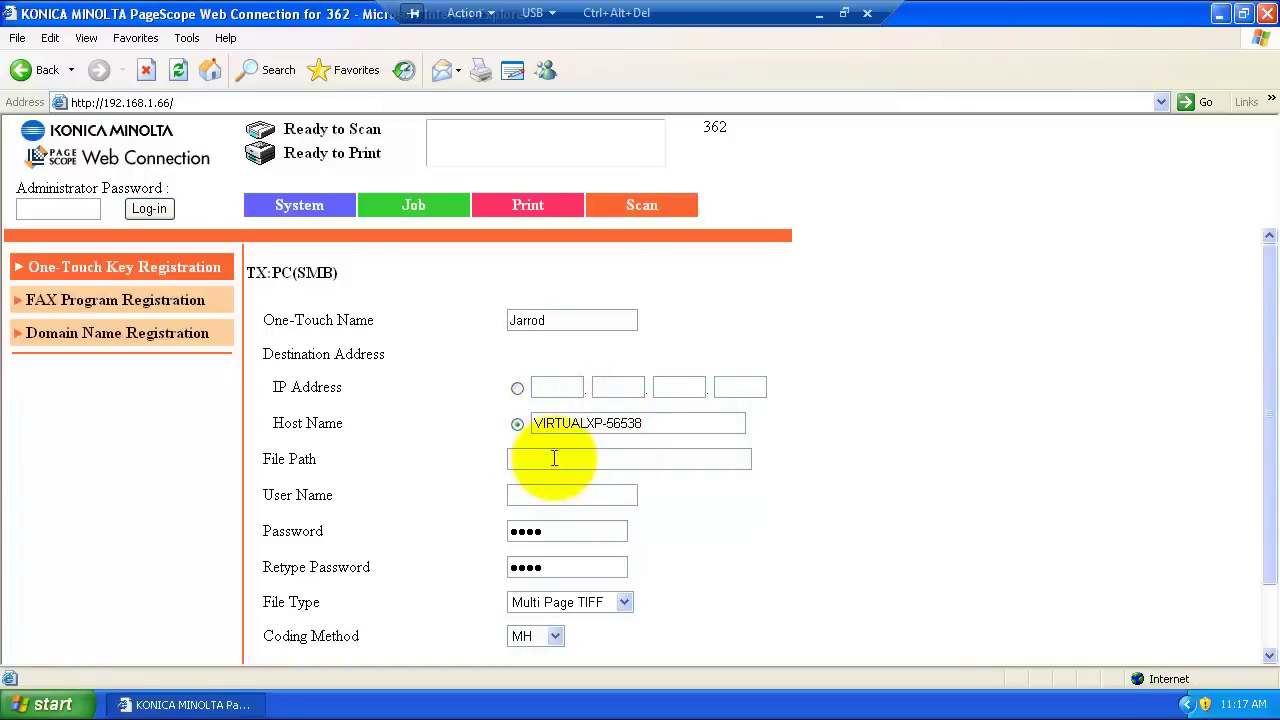
left_click(554, 458)
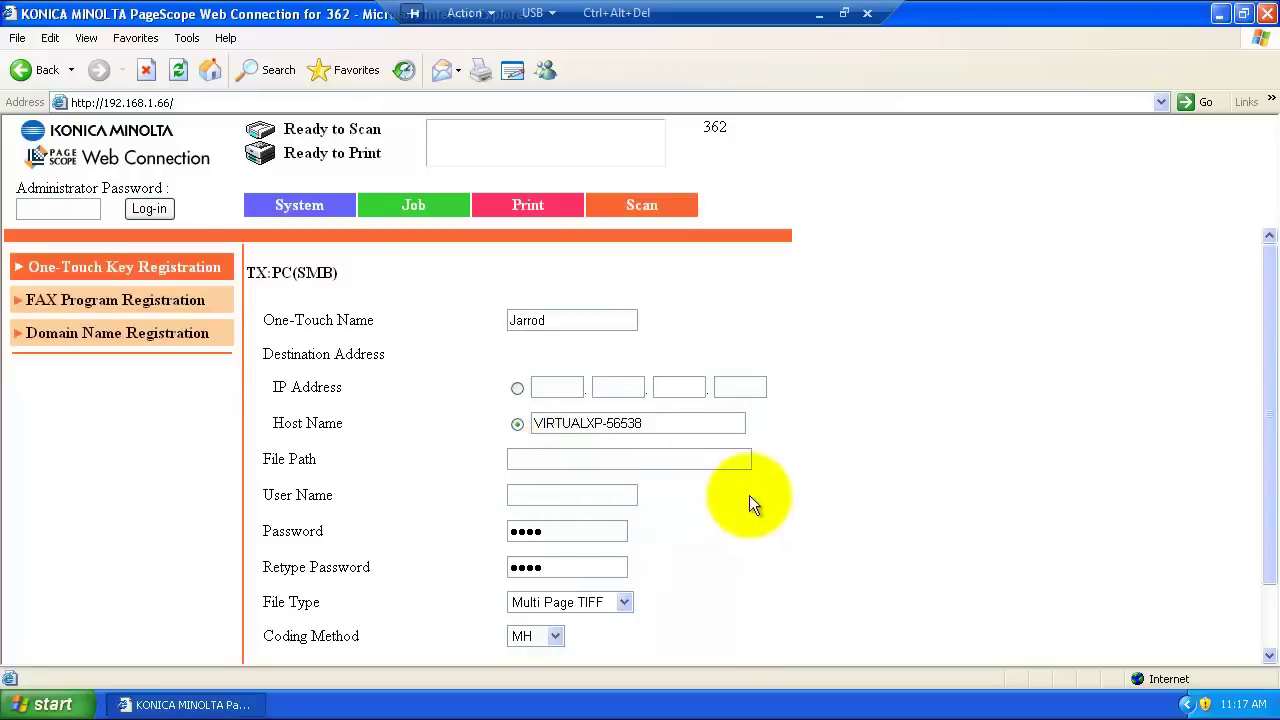
Step: Set File Path to myscans and User Name to bizhub
type("myscans")
left_click(590, 495)
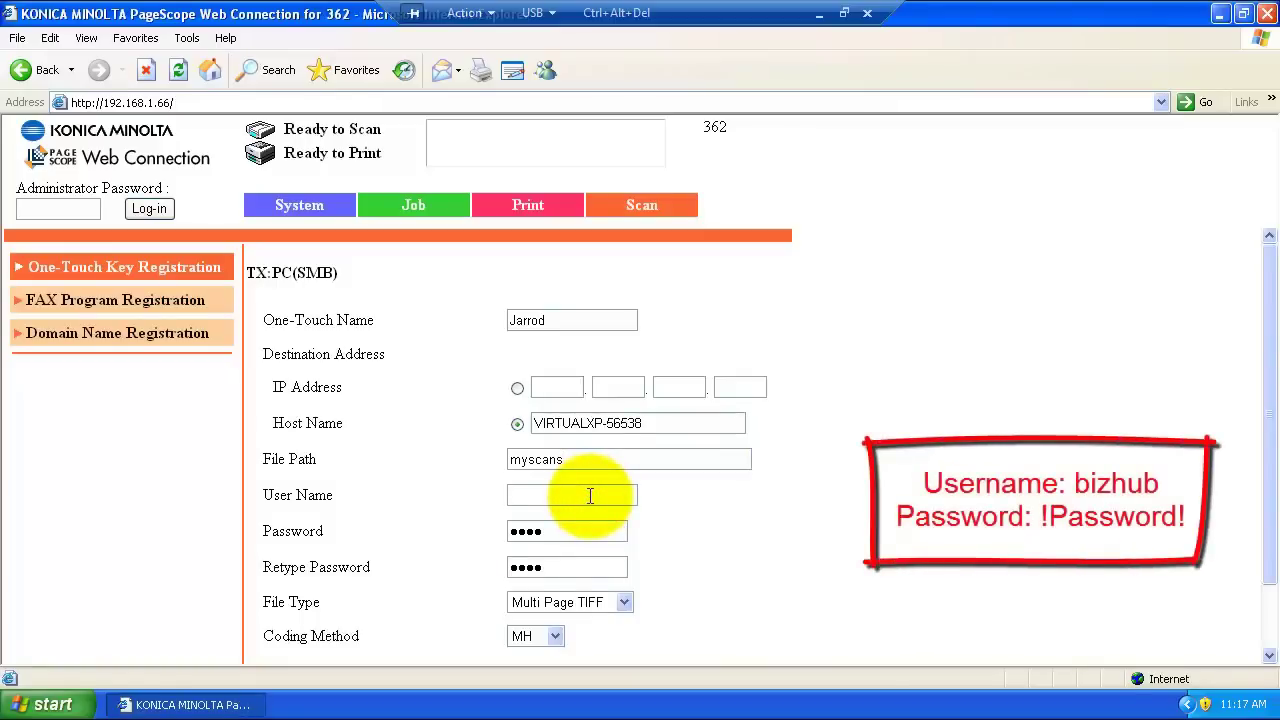
type("bizhub")
Step: Replace the account password in both the Password and Retype Password fields
key("BackSpace")
type("!Password")
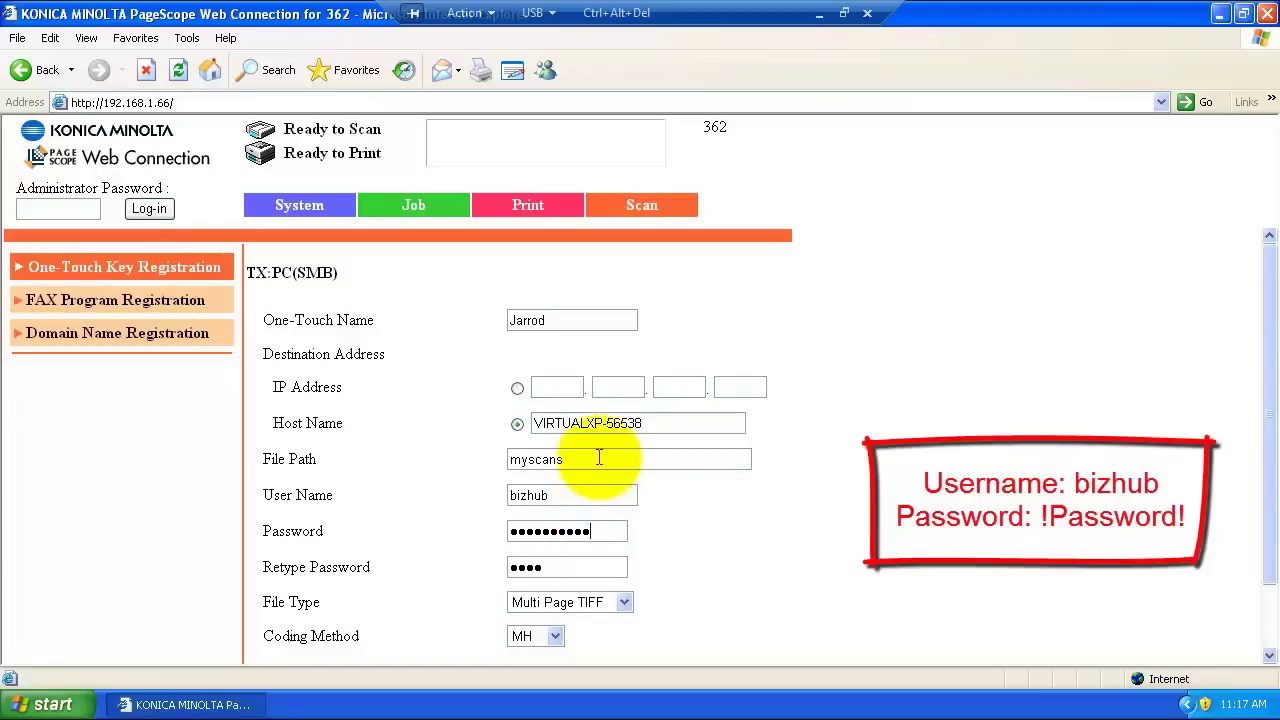
double_click(559, 569)
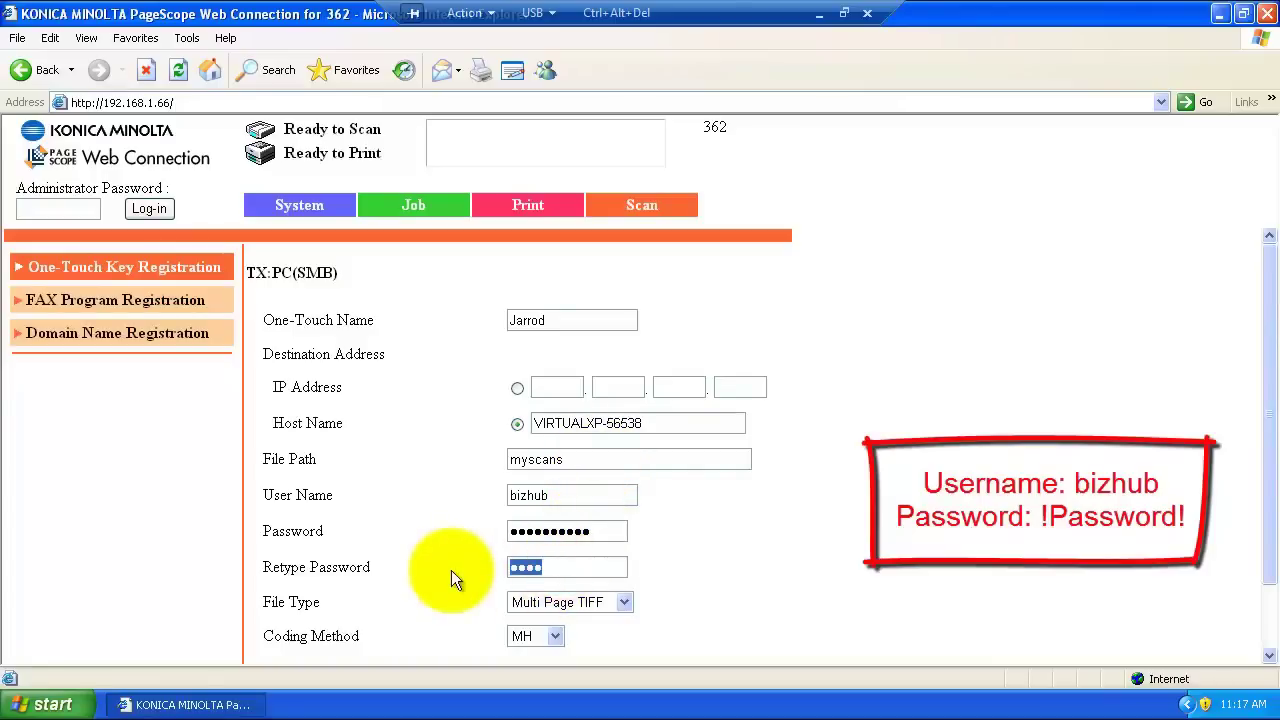
type("!Password")
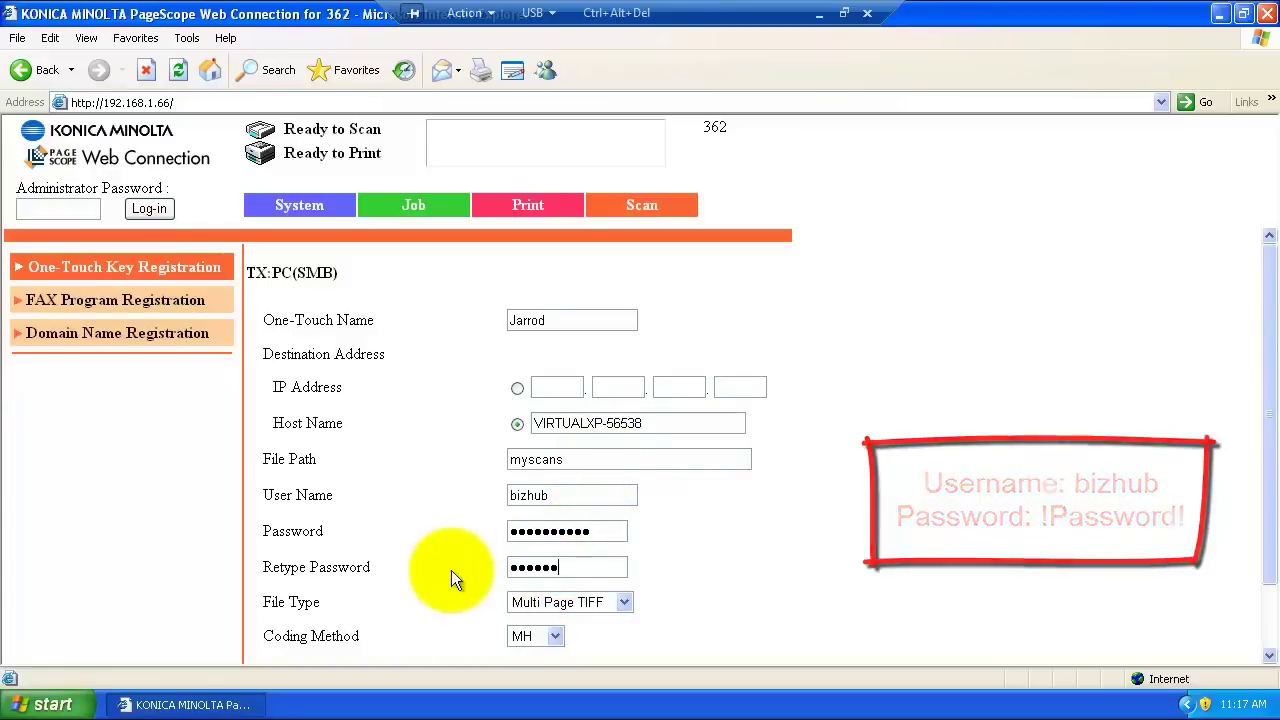
type("1")
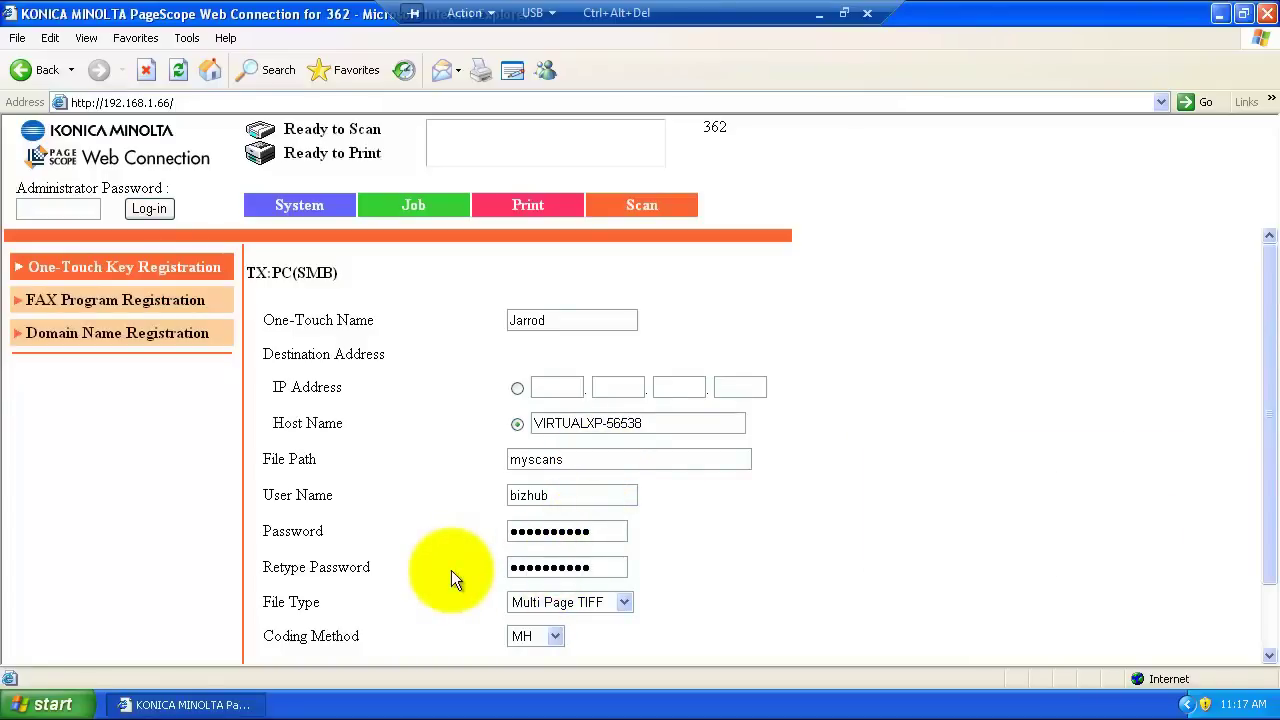
Step: Set the File Type to PDF and apply the one-touch destination settings
scroll(454, 562, "down", 1)
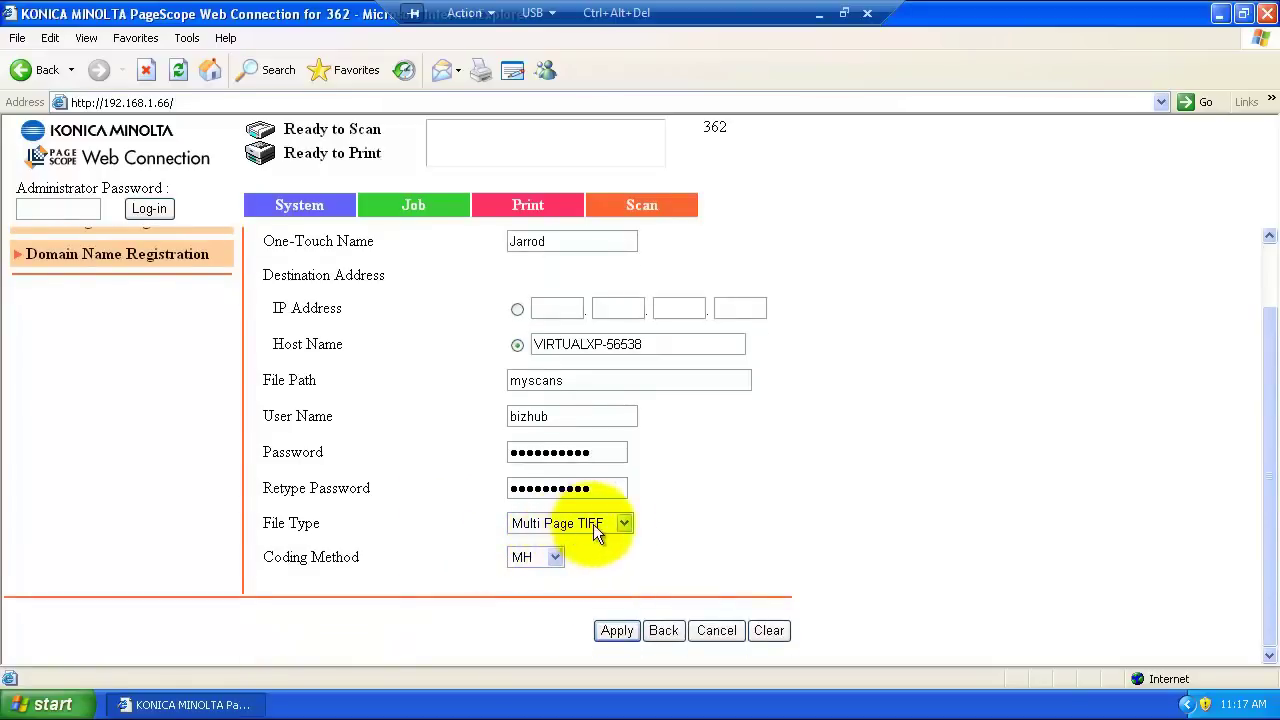
left_click(620, 523)
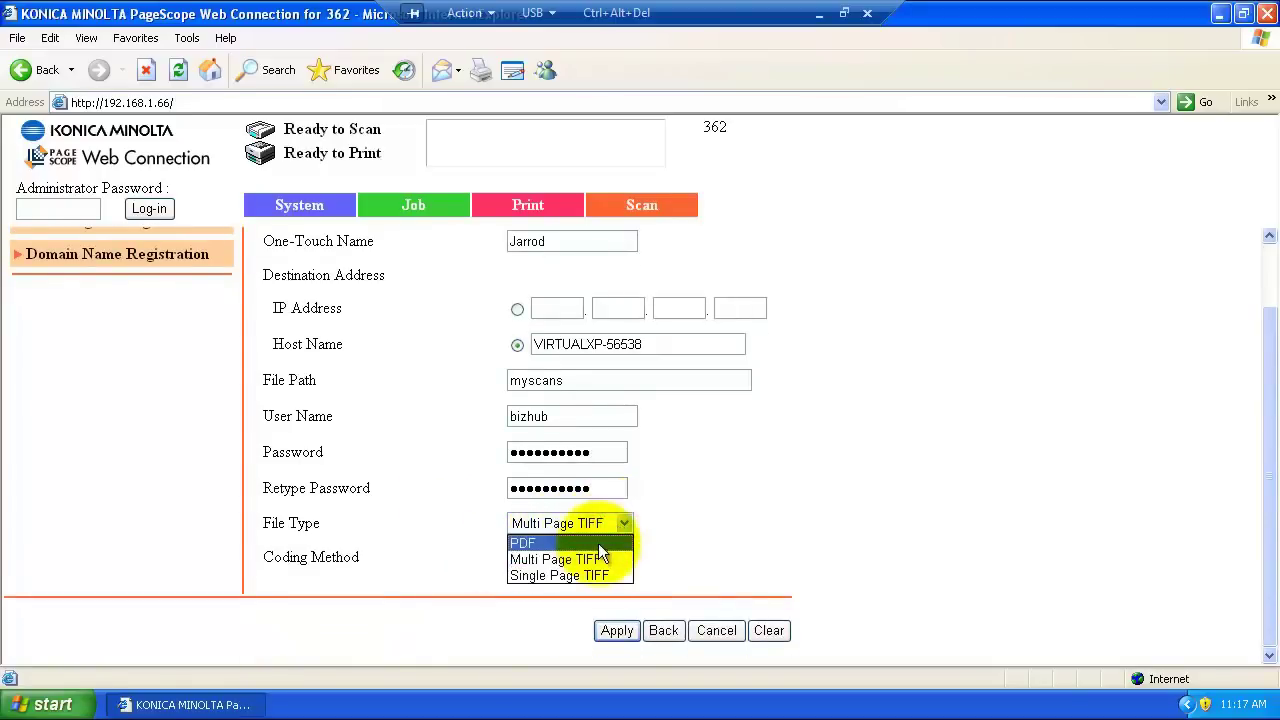
left_click(598, 543)
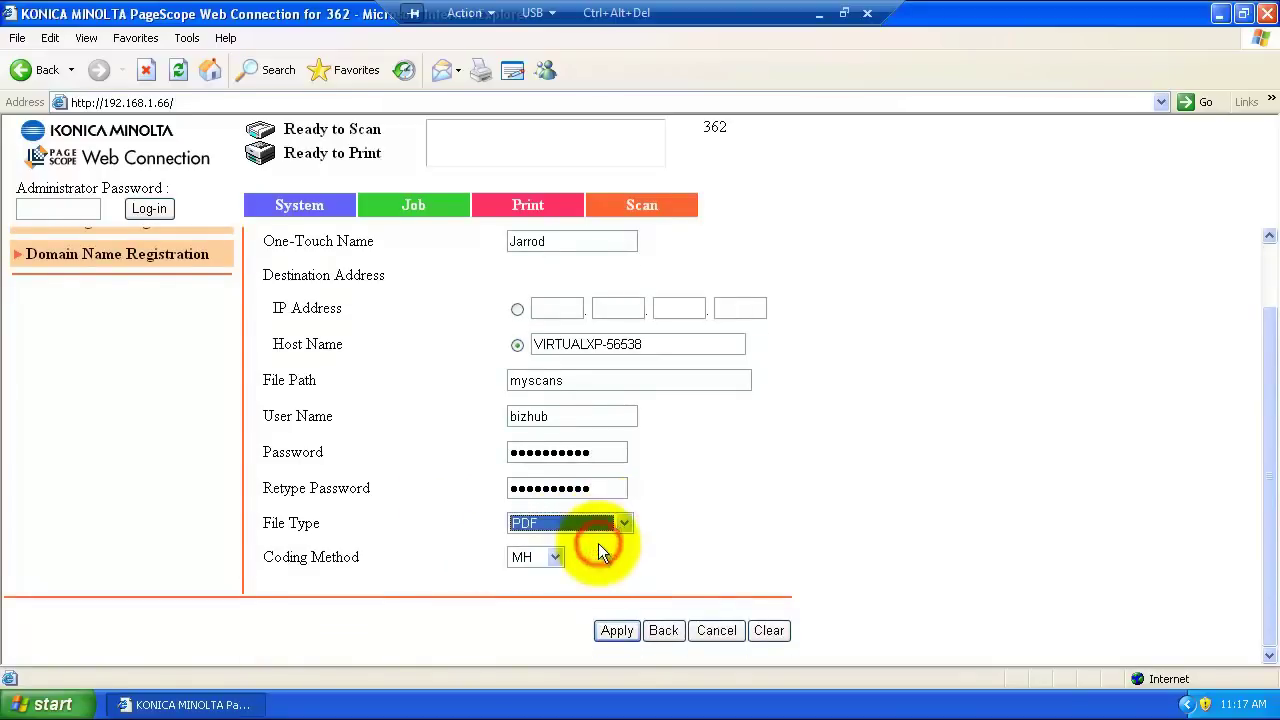
left_click(617, 631)
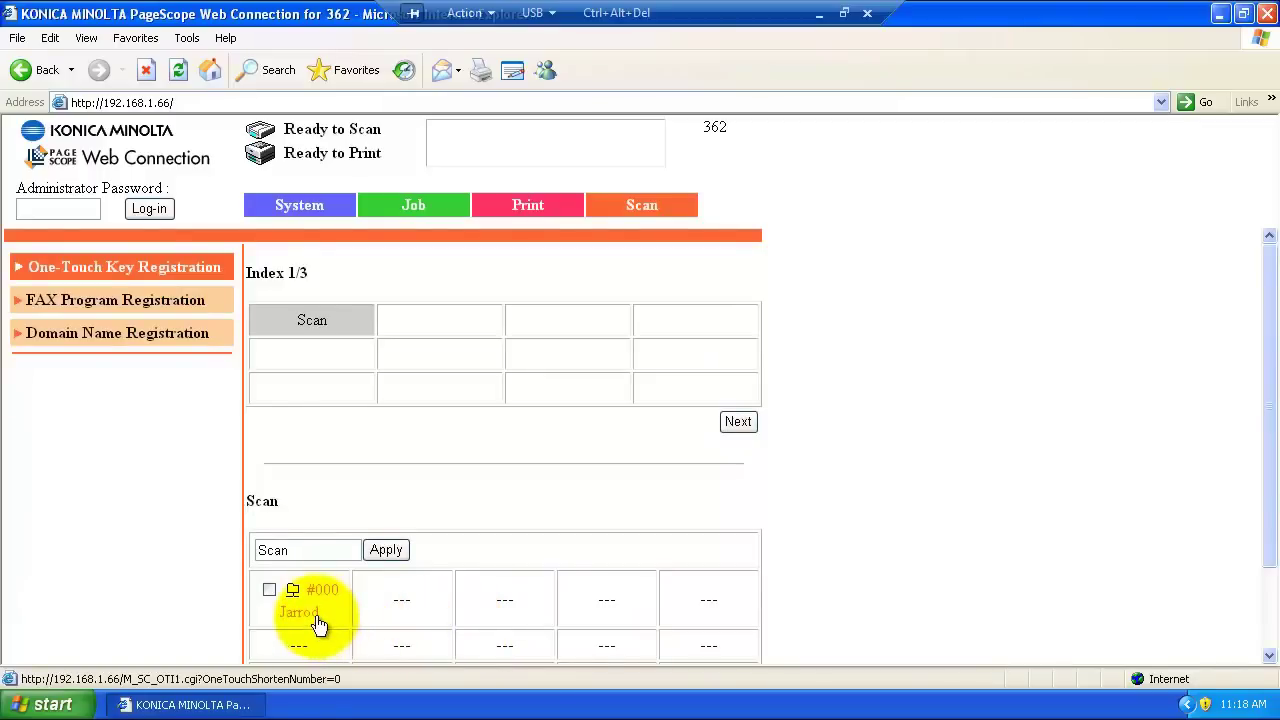
Step: Close Internet Explorer and open the myscans folder from its desktop shortcut
left_click(1268, 13)
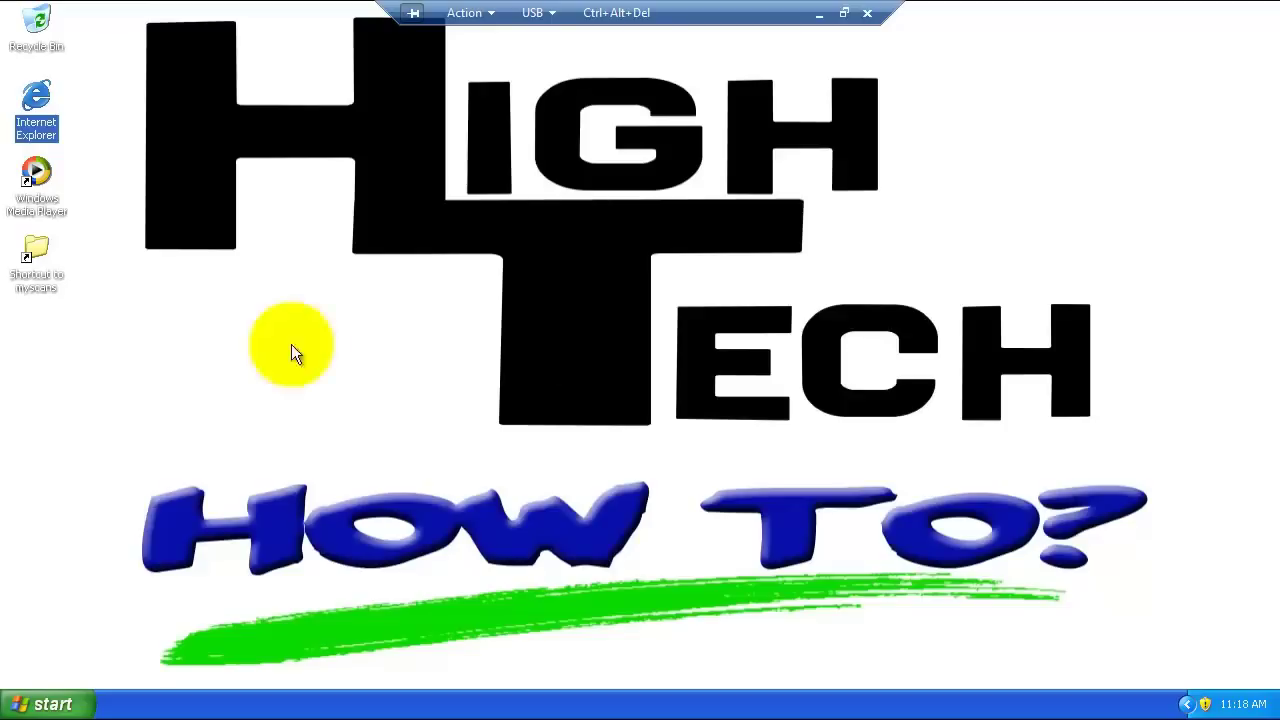
double_click(50, 279)
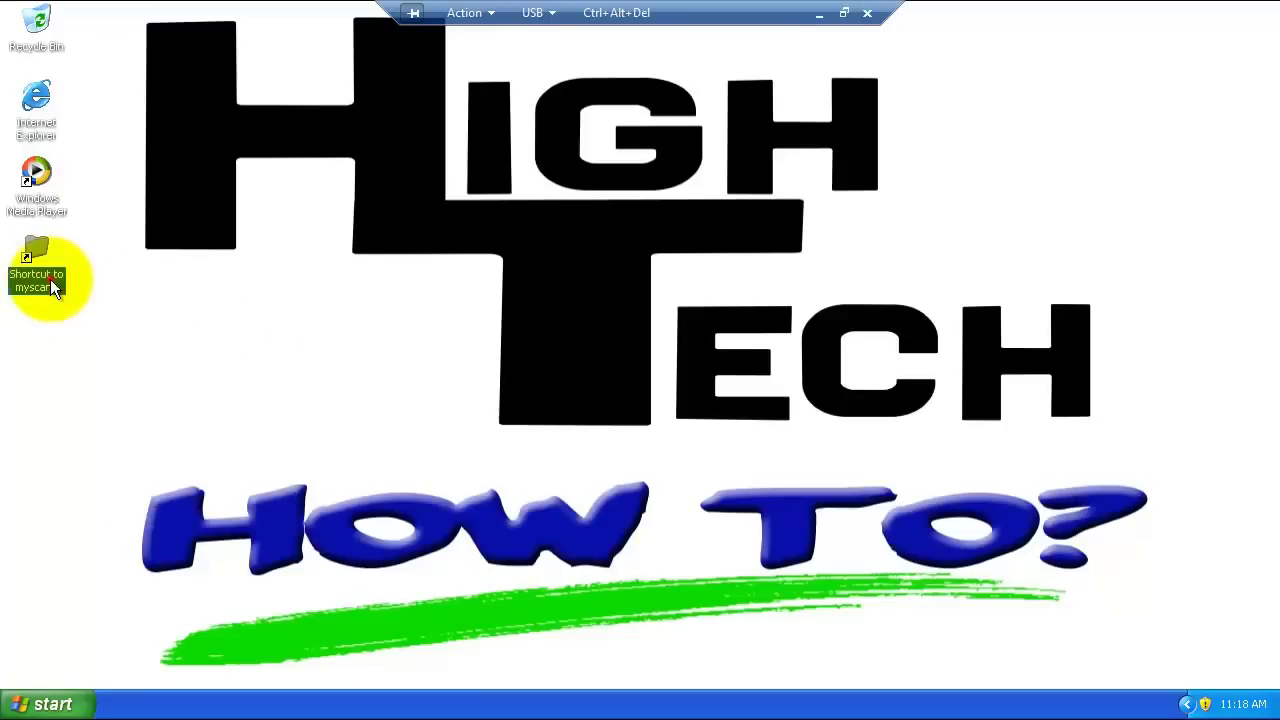